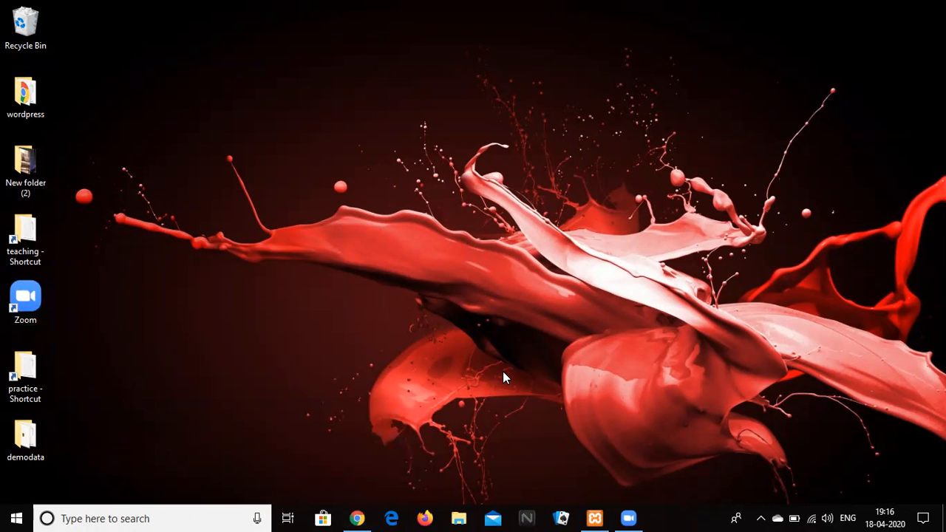
# Search Google for 'wordpress' in Chrome.
pyautogui.click(355, 517)
pyautogui.write('wordpress')
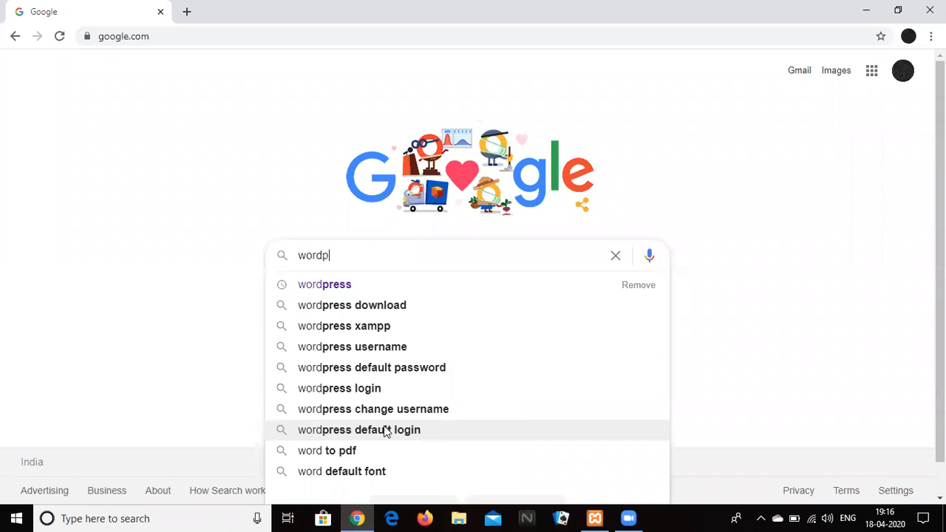
pyautogui.press('Return')
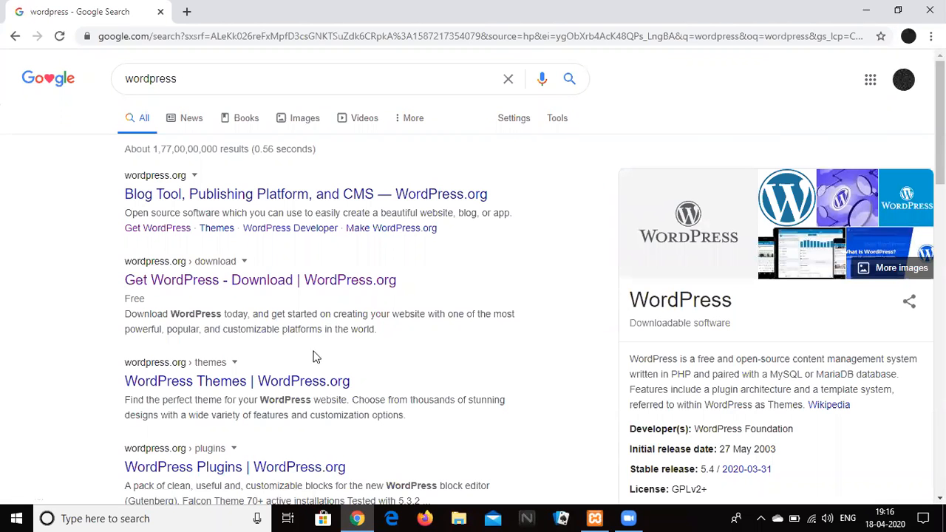
# Open the official WordPress.org site from the results and go to its download page.
pyautogui.click(142, 191)
pyautogui.click(467, 196)
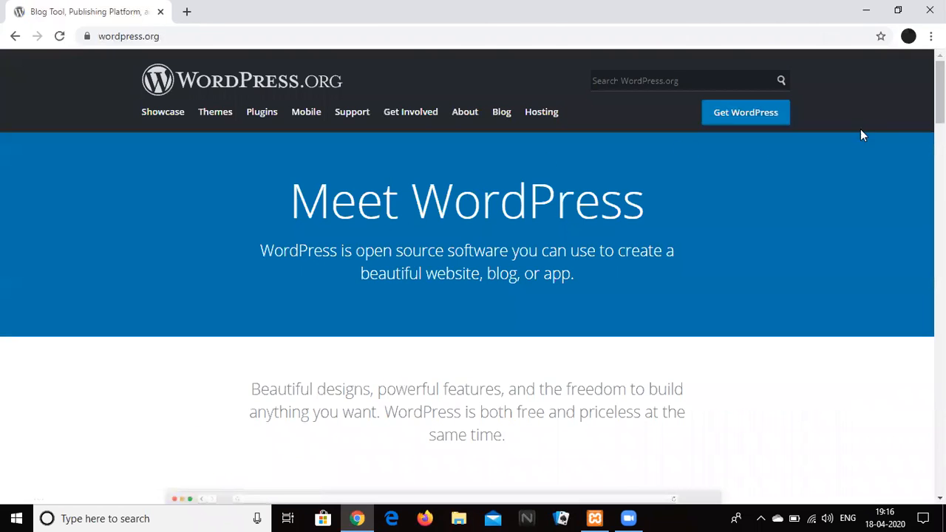
pyautogui.scroll(-2, 473, 277)
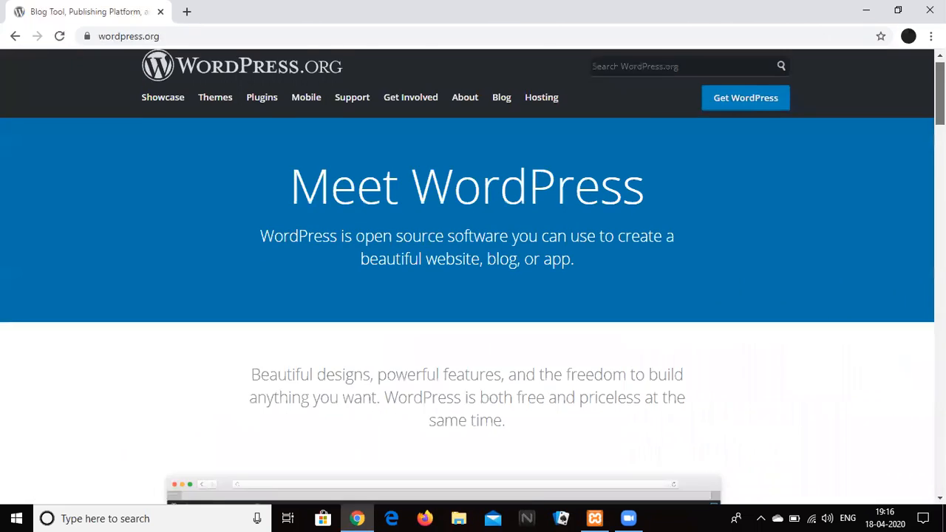
pyautogui.scroll(-5, 473, 277)
pyautogui.scroll(7, 473, 278)
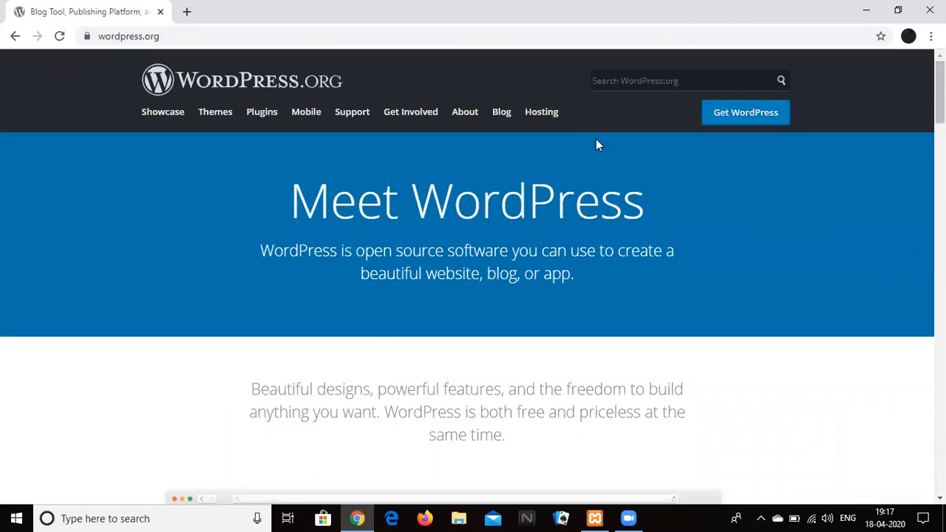
pyautogui.click(748, 124)
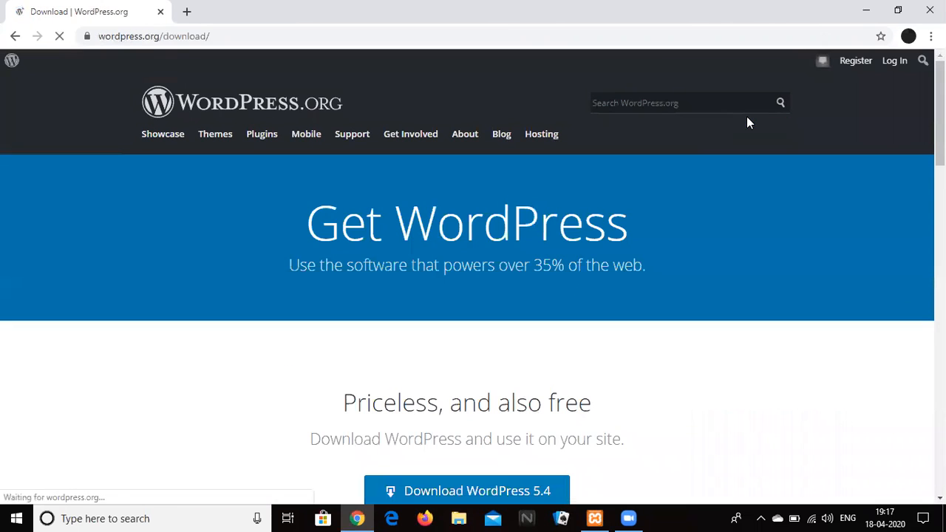
# Download the WordPress 5.4 zip package, dismiss the thank-you popup, and minimize Chrome.
pyautogui.scroll(-1, 746, 122)
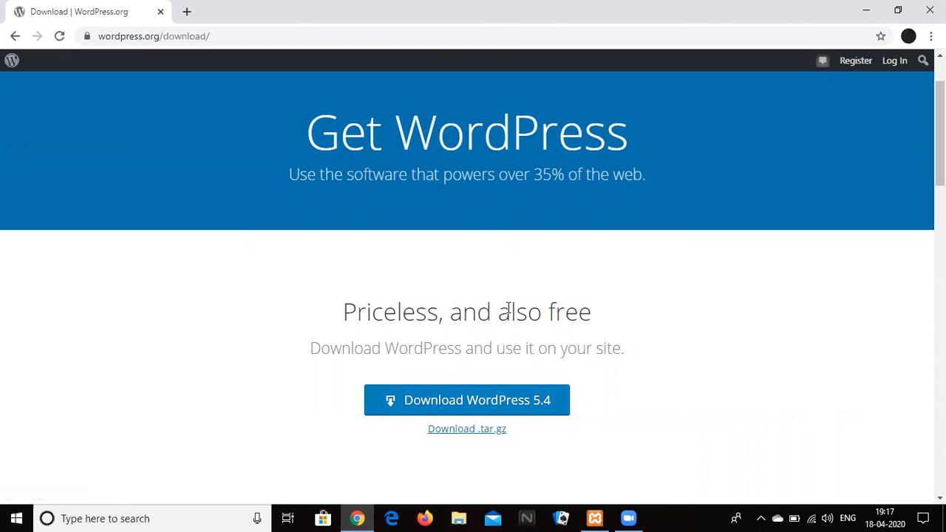
pyautogui.click(503, 405)
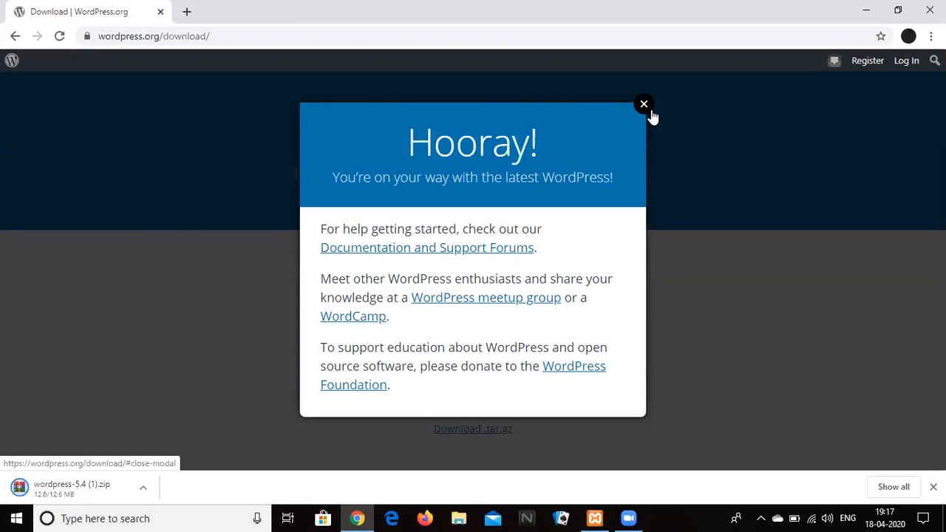
pyautogui.click(644, 104)
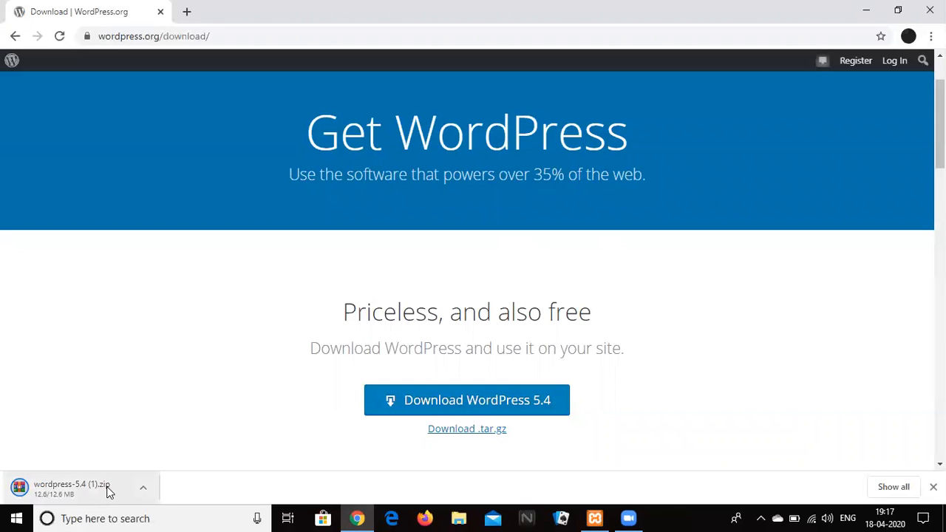
pyautogui.click(866, 11)
# Open the desktop wordpress folder to check its files, then close it.
pyautogui.click(35, 104)
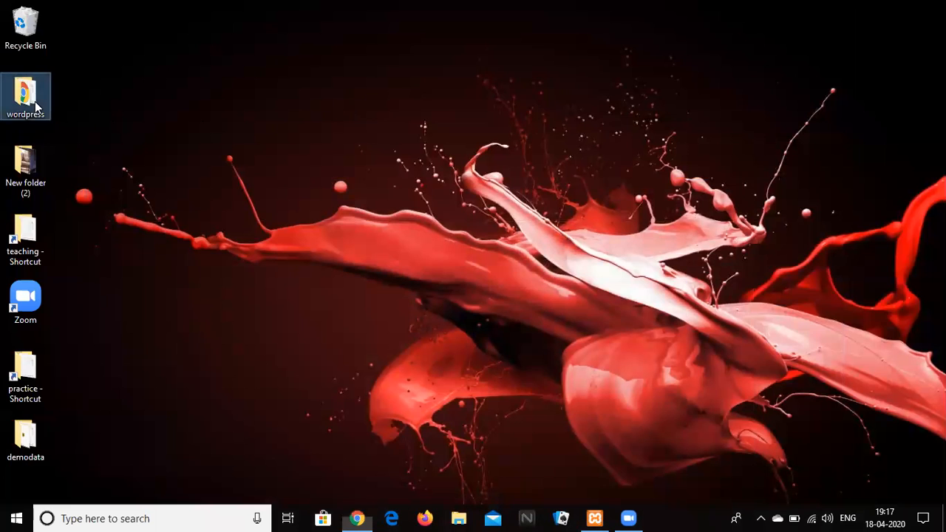
pyautogui.doubleClick(36, 105)
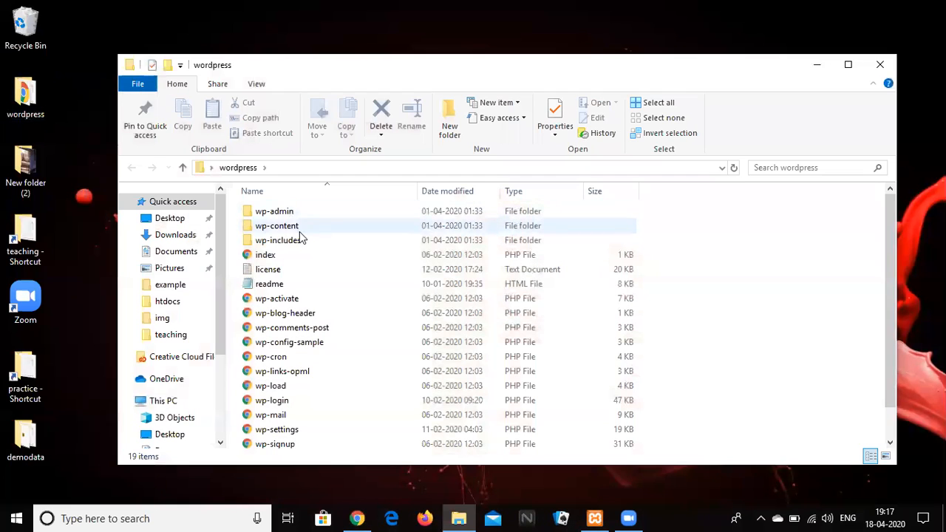
pyautogui.moveTo(889, 220); pyautogui.dragTo(888, 129)
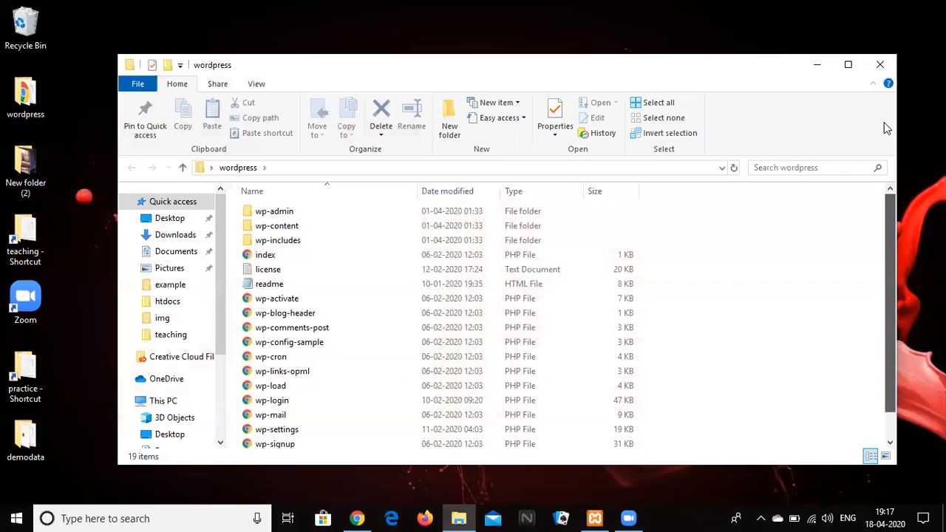
pyautogui.click(879, 64)
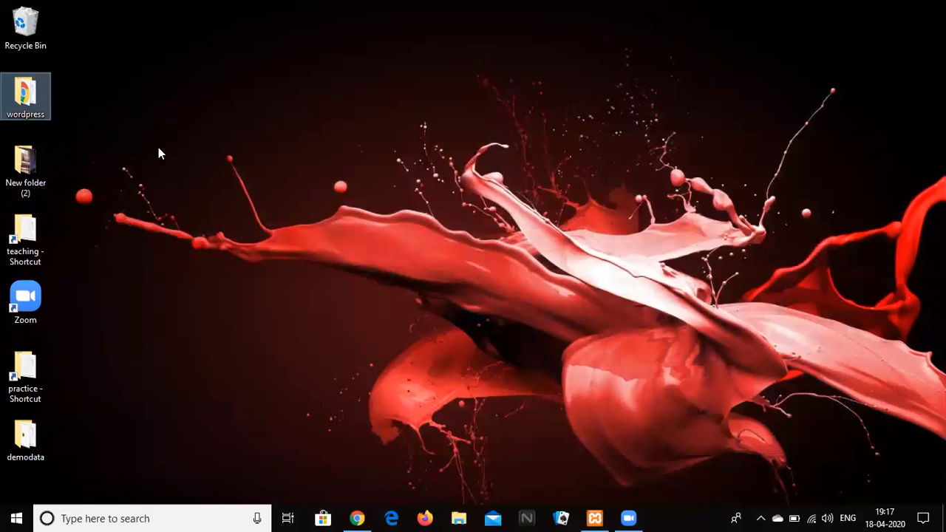
# Rename the desktop wordpress folder to 'ultrazap'.
pyautogui.rightClick(39, 105)
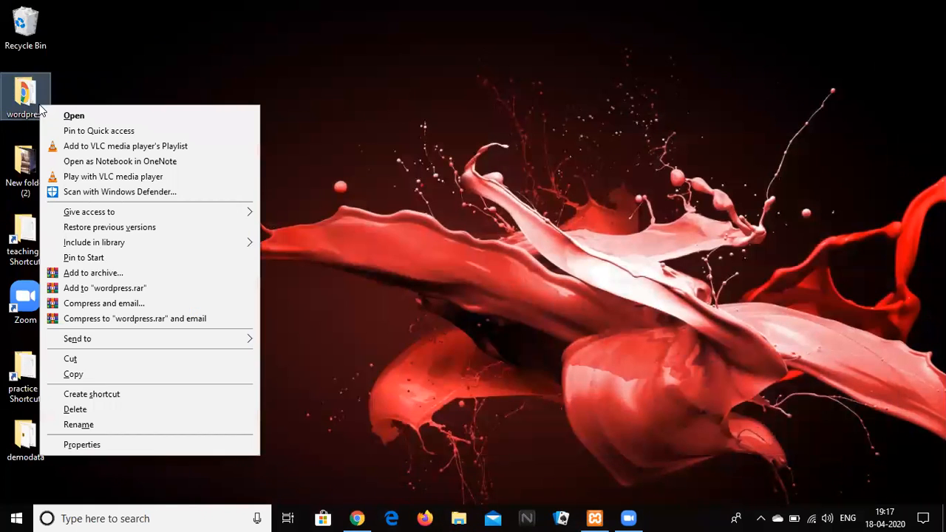
pyautogui.click(91, 425)
pyautogui.write('ultrazap')
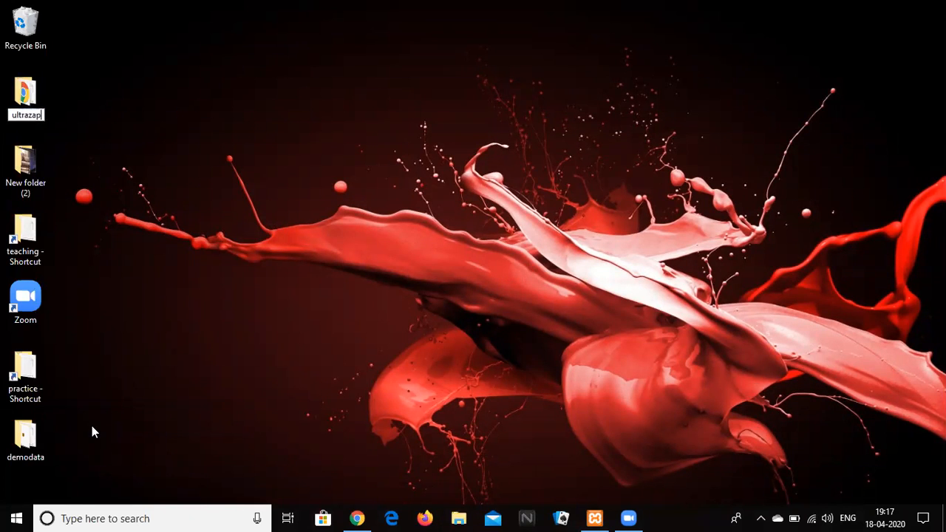
pyautogui.press('Return')
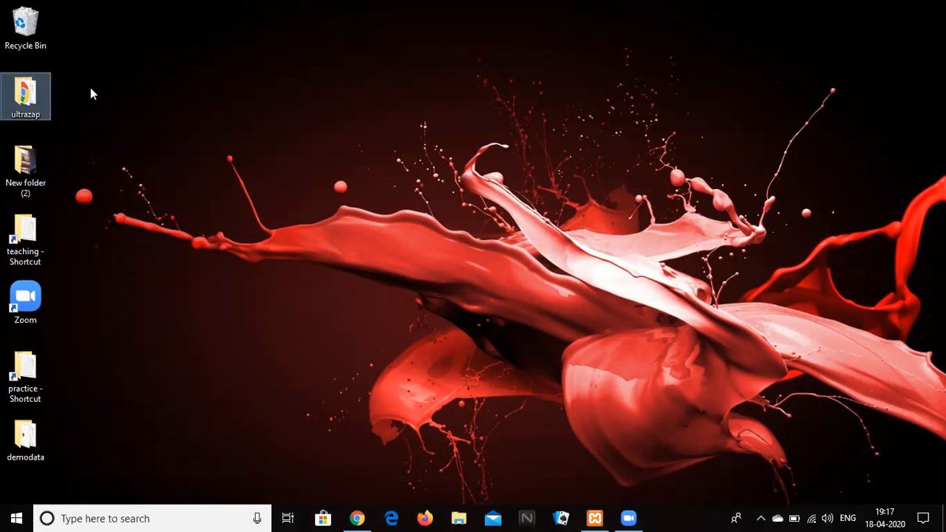
# Copy the ultrazap folder and open New folder (2).
pyautogui.rightClick(47, 93)
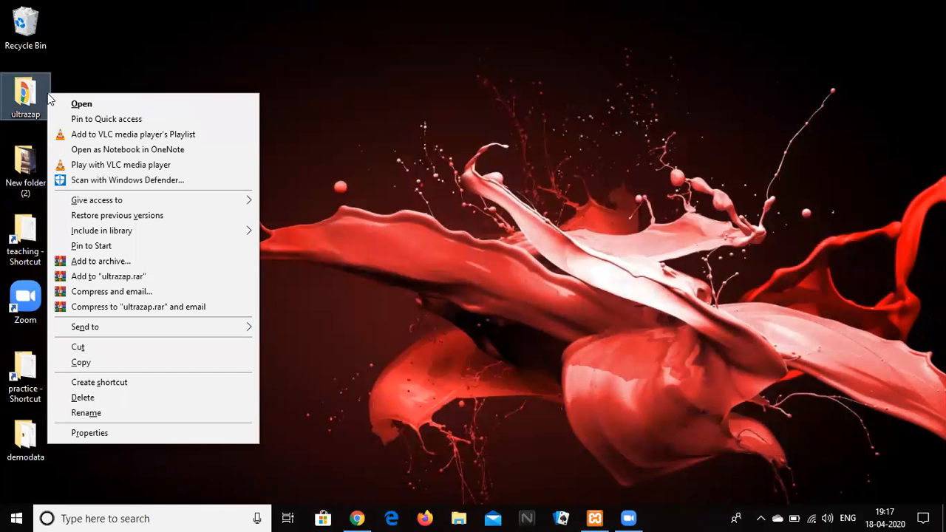
pyautogui.click(82, 362)
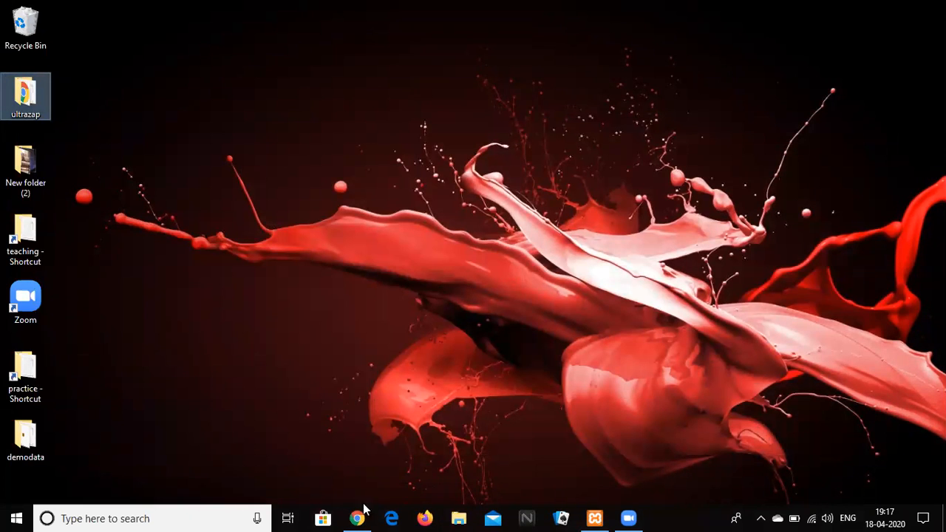
pyautogui.doubleClick(43, 171)
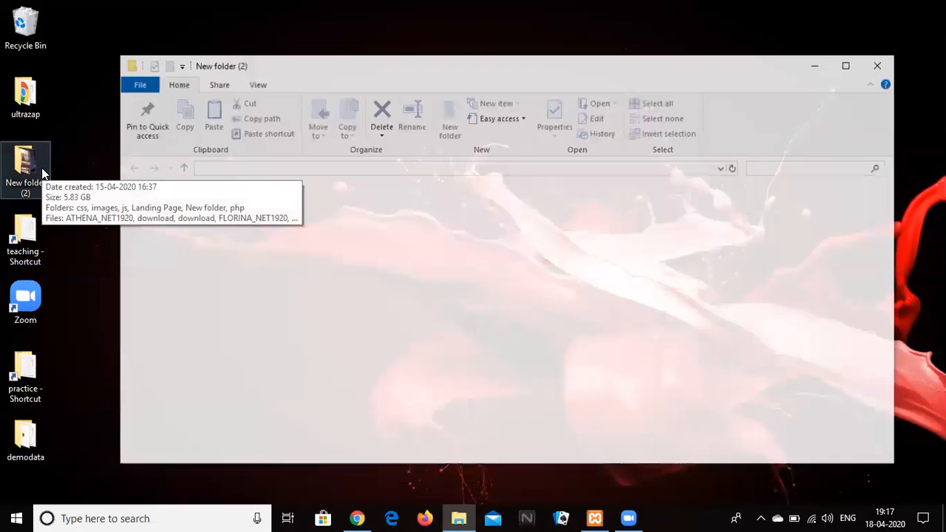
# Paste the ultrazap folder into C:\xampp2\htdocs via This PC > Acer (C:).
pyautogui.doubleClick(277, 74)
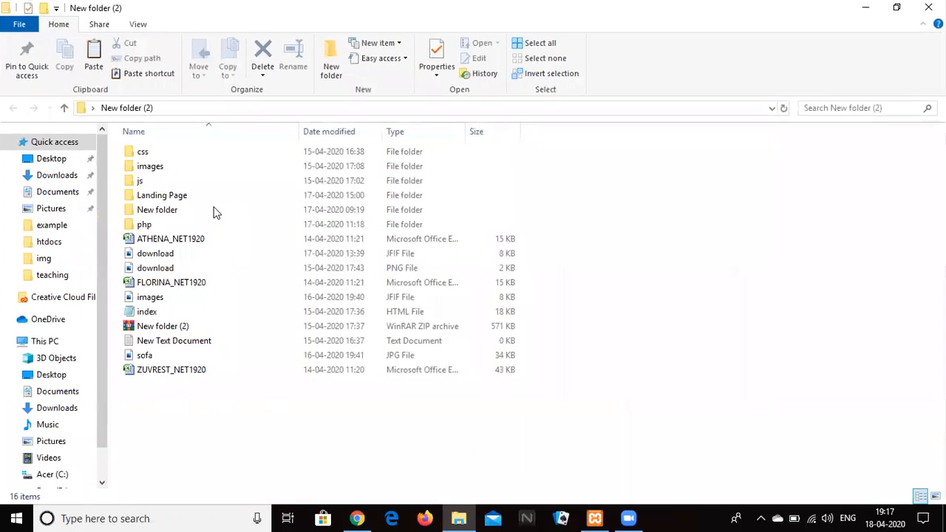
pyautogui.click(62, 345)
pyautogui.doubleClick(190, 264)
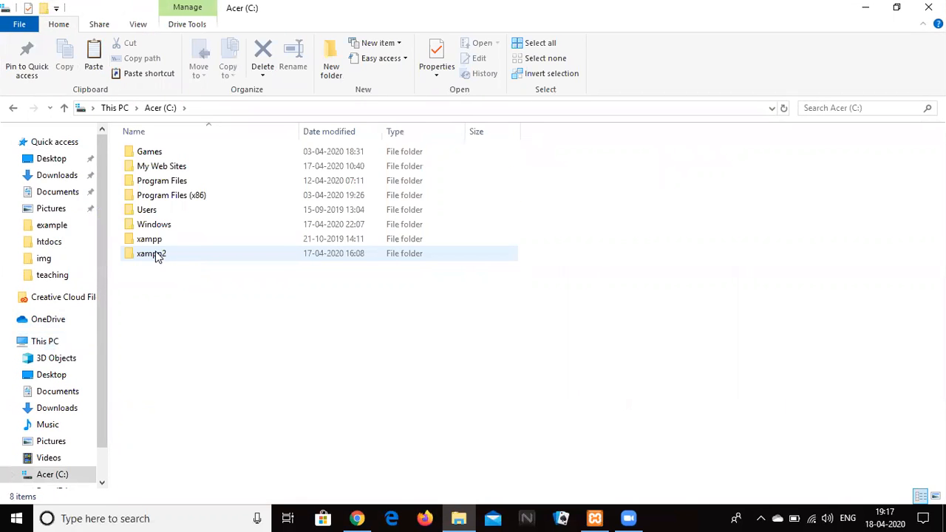
pyautogui.doubleClick(156, 255)
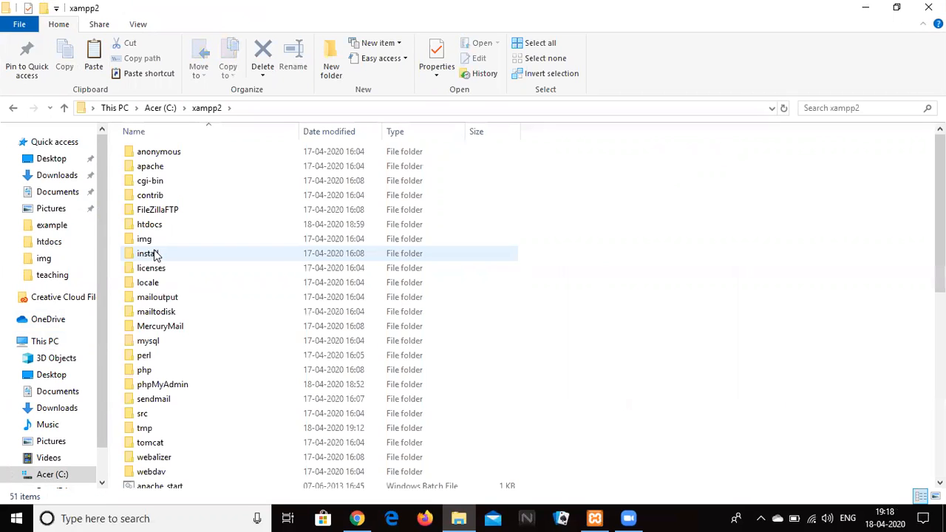
pyautogui.doubleClick(154, 229)
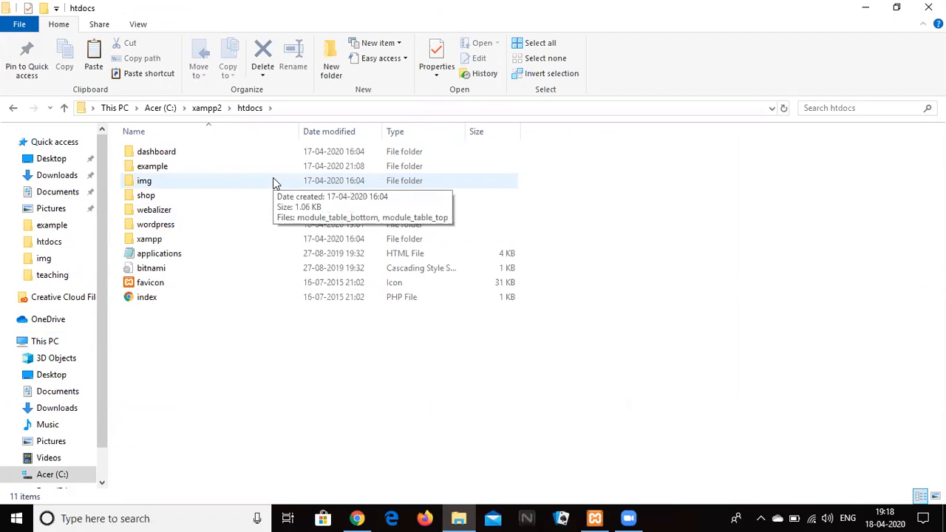
pyautogui.rightClick(190, 322)
pyautogui.click(249, 221)
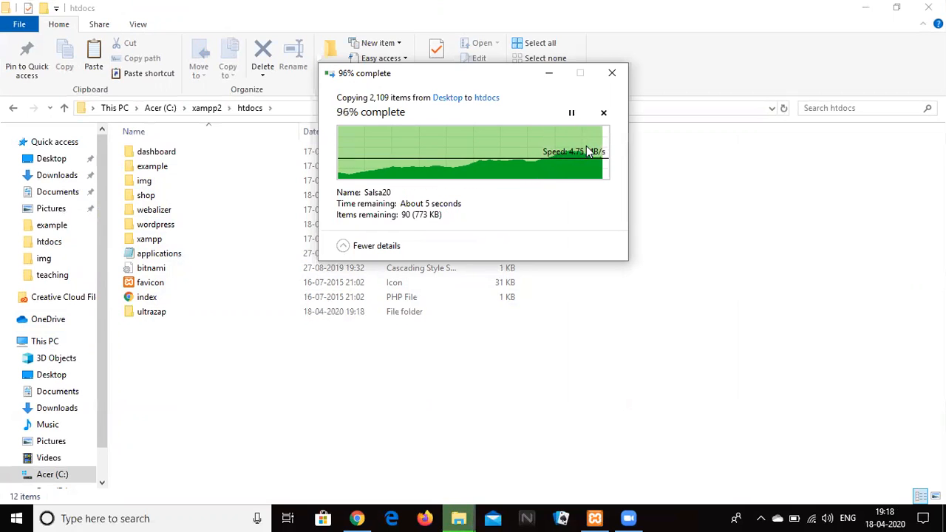
pyautogui.click(471, 330)
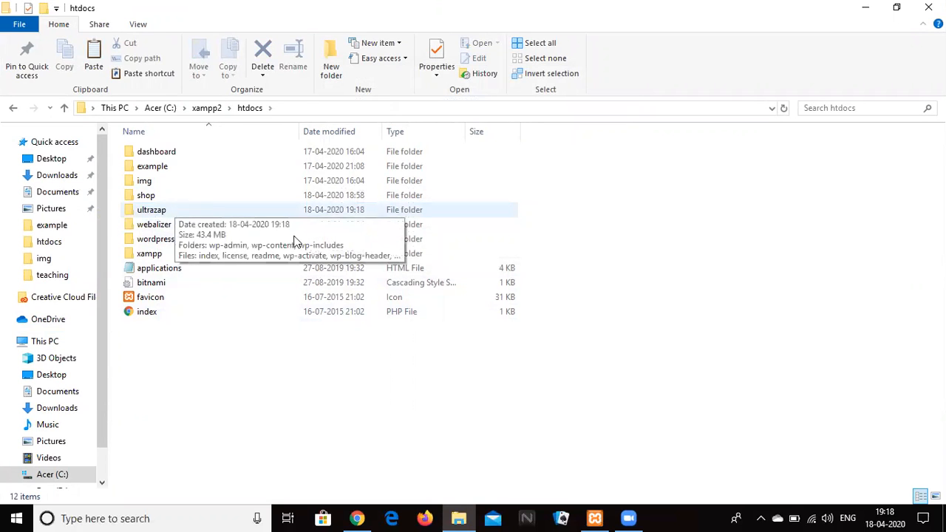
# Load localhost/ultrazap/ in Chrome to reach the WordPress installer.
pyautogui.click(355, 518)
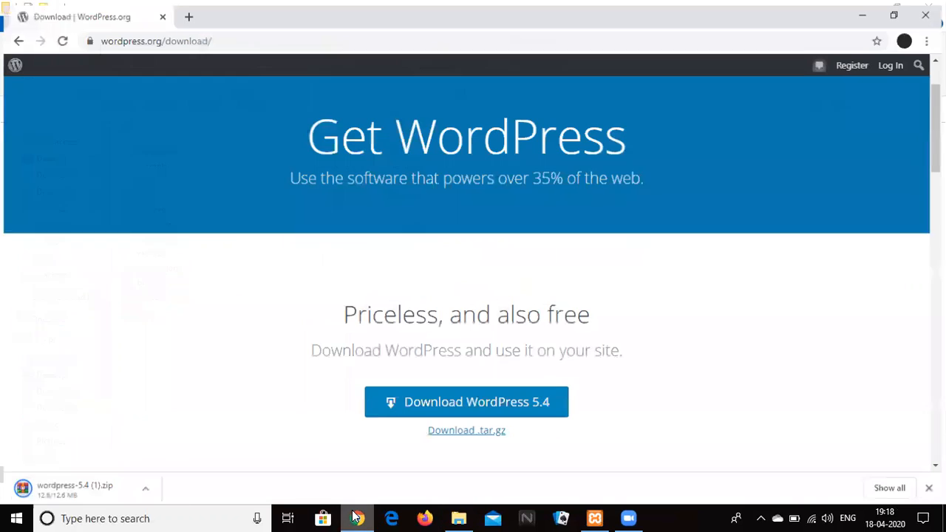
pyautogui.click(198, 42)
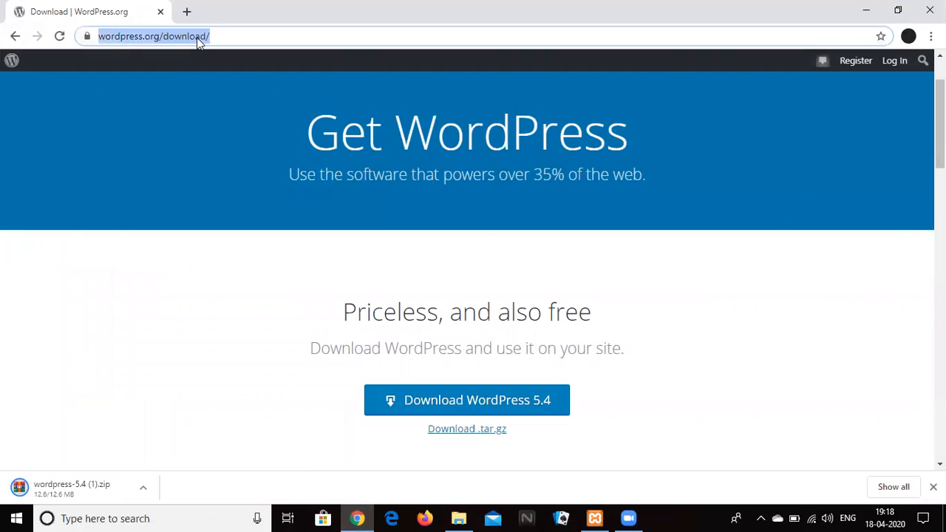
pyautogui.write('loc')
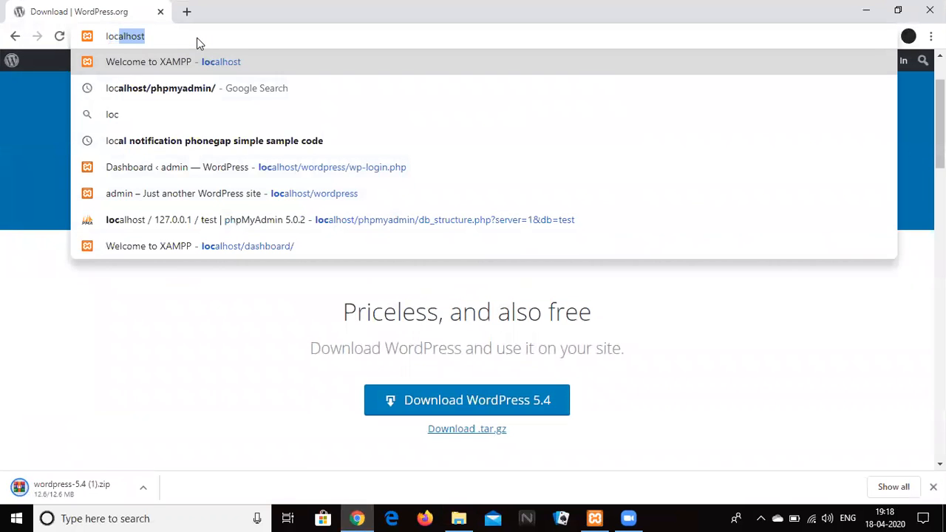
pyautogui.write('alhos')
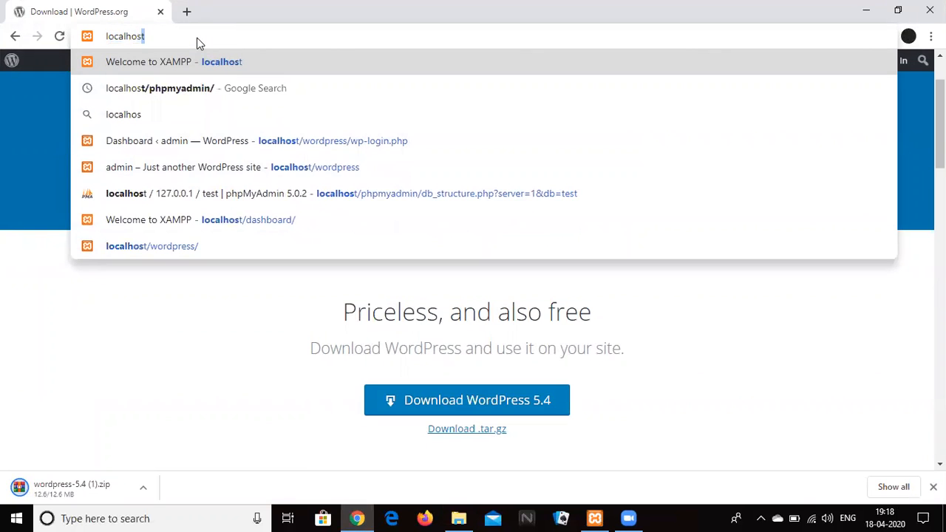
pyautogui.write('t/u')
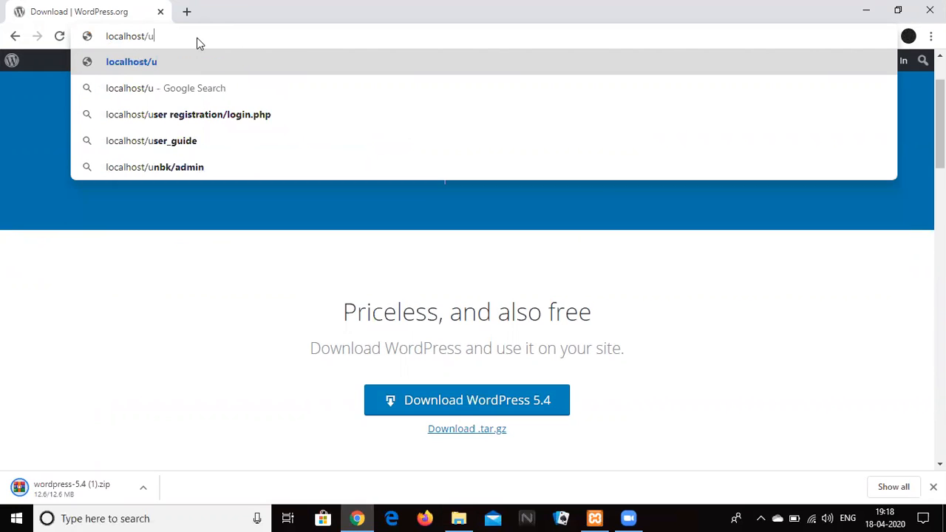
pyautogui.write('ltraz')
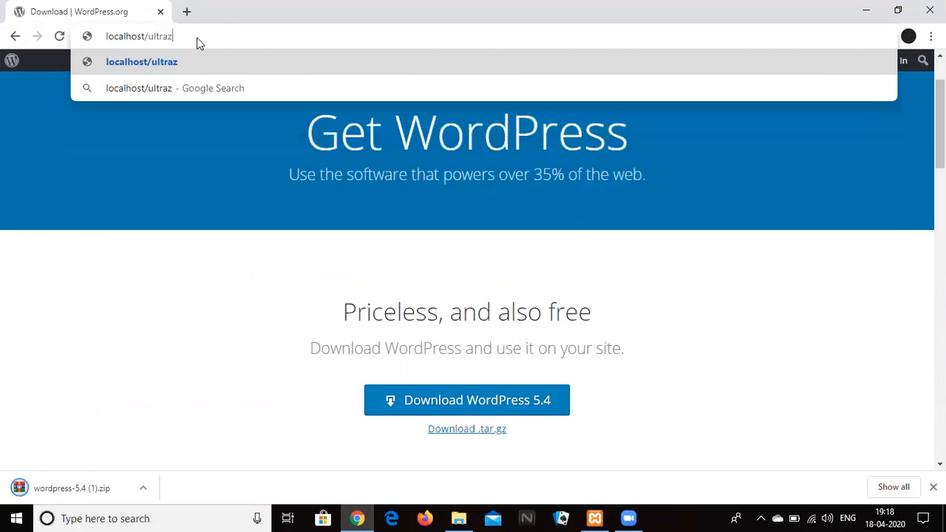
pyautogui.write('ap')
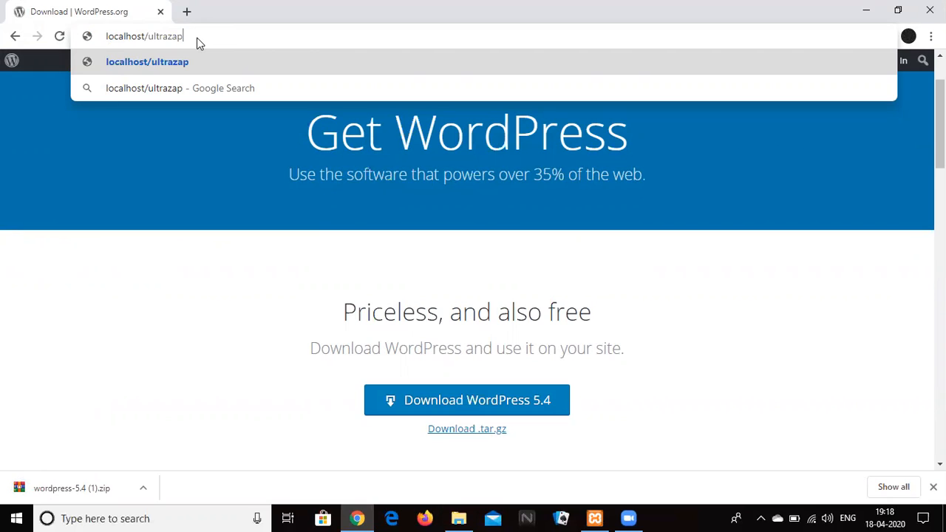
pyautogui.write('/')
pyautogui.press('Return')
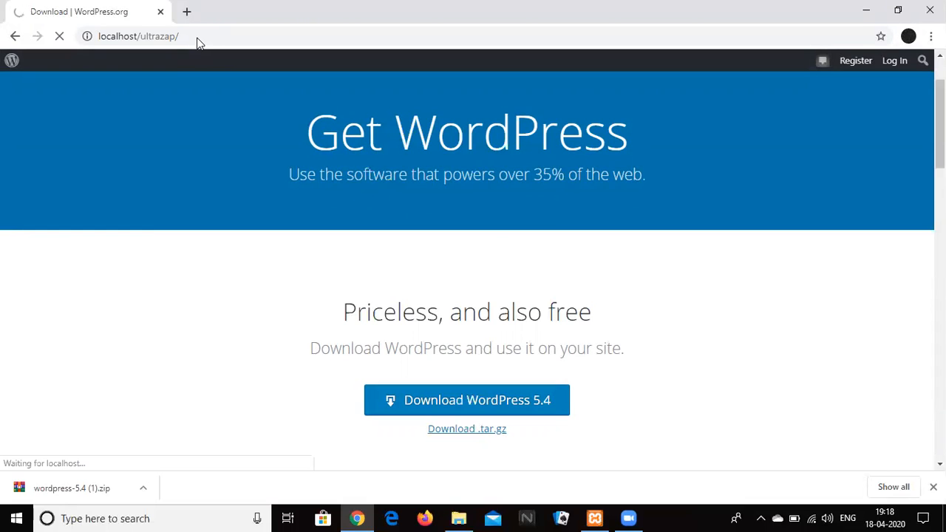
# Open XAMPP Control Panel to confirm Apache and MySQL are running.
pyautogui.click(356, 518)
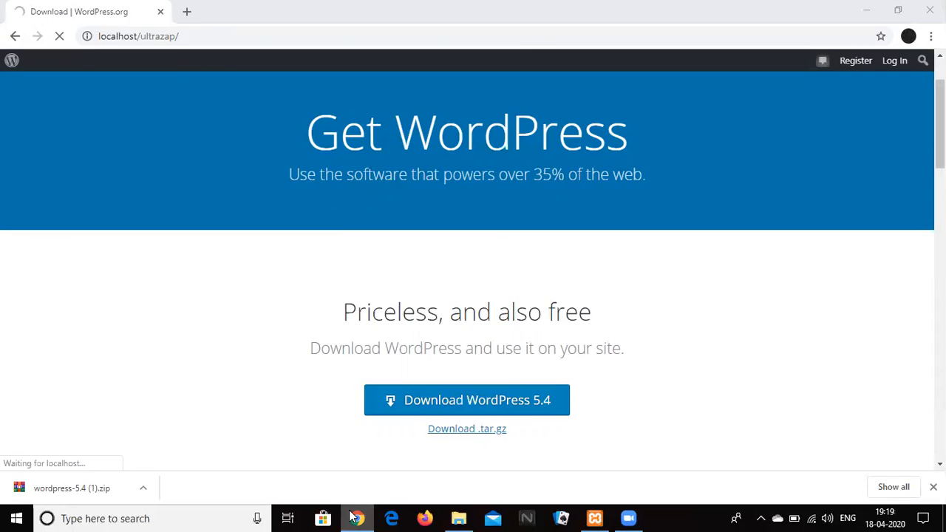
pyautogui.click(356, 518)
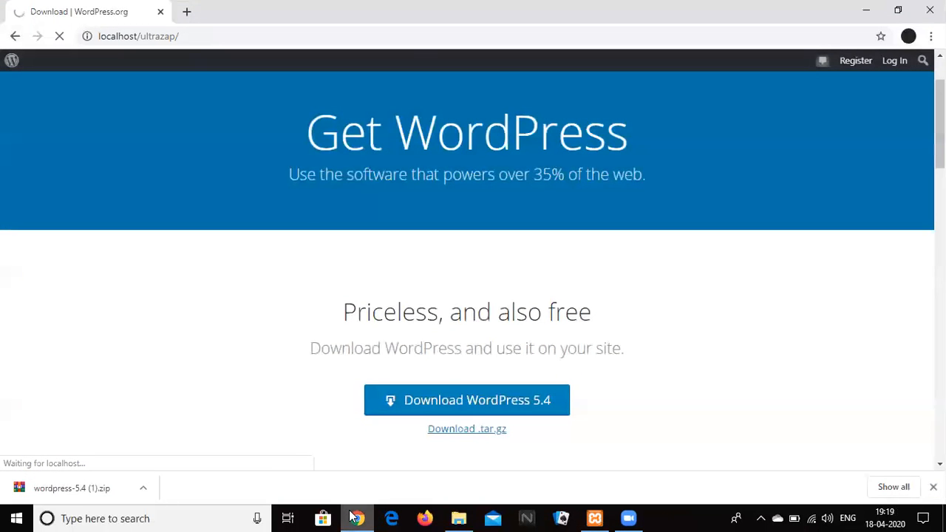
pyautogui.click(595, 518)
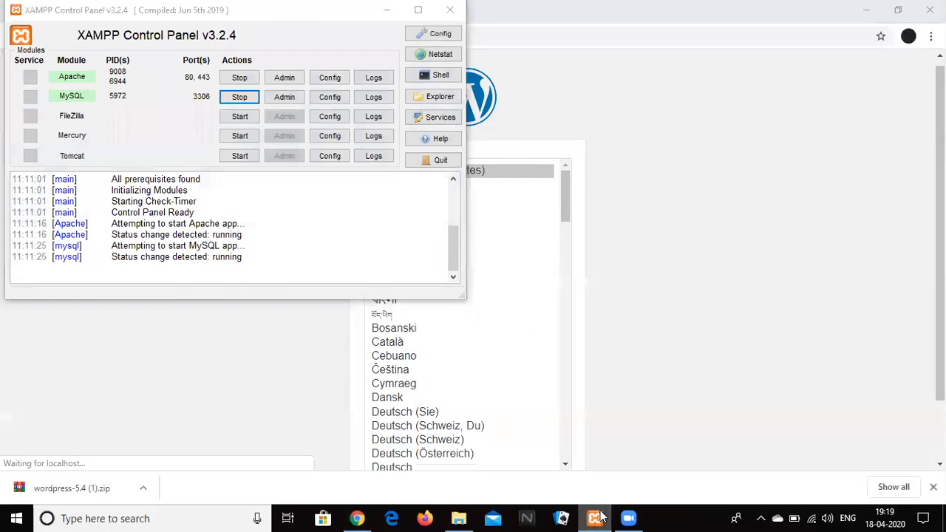
# Close the downloads bar, keep English (United States), and continue to the database-details overview.
pyautogui.click(600, 515)
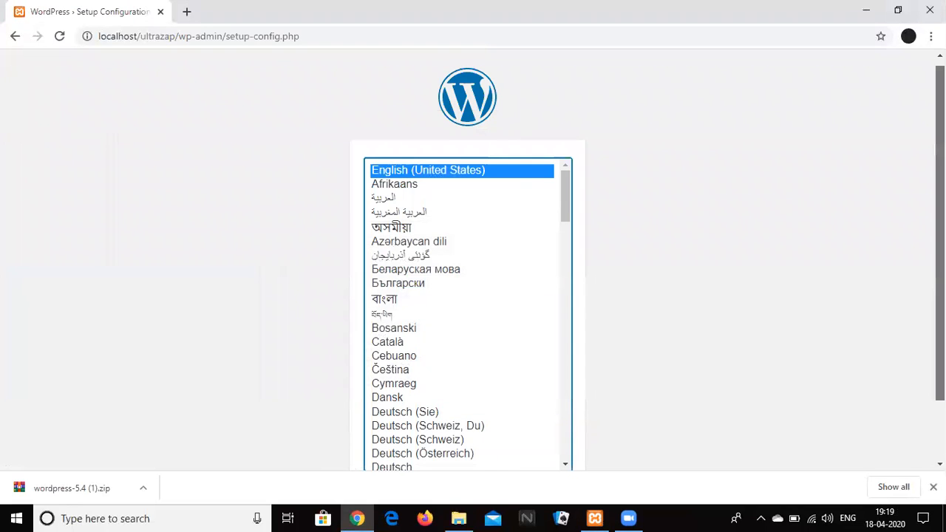
pyautogui.scroll(-1, 602, 283)
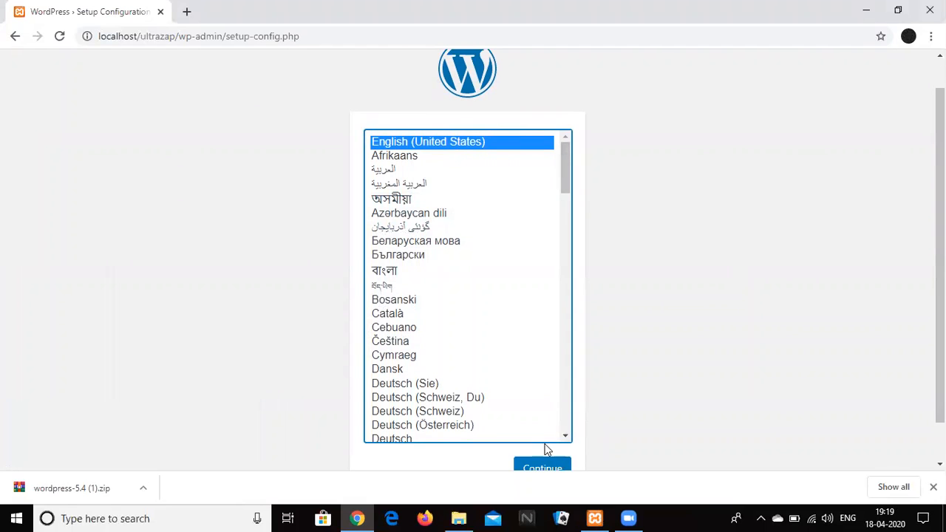
pyautogui.click(932, 486)
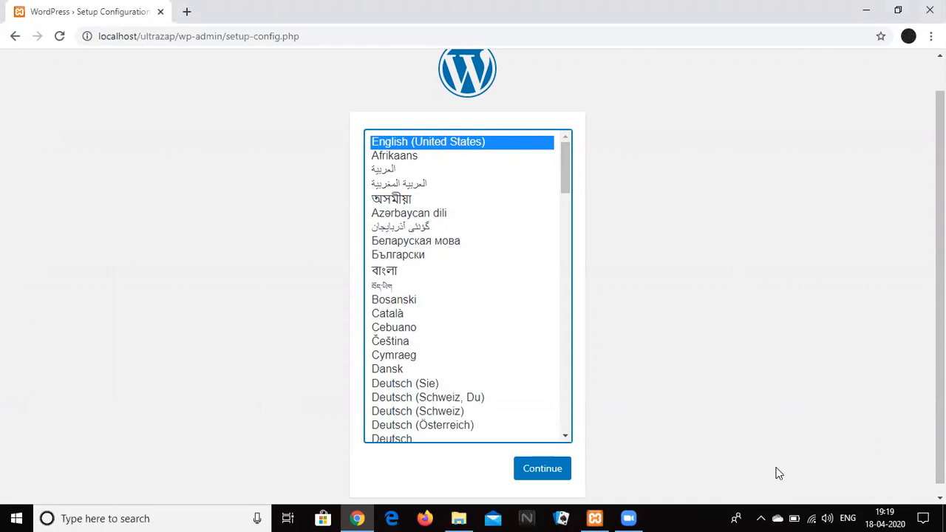
pyautogui.moveTo(565, 147); pyautogui.dragTo(542, 277)
pyautogui.scroll(4, 543, 280)
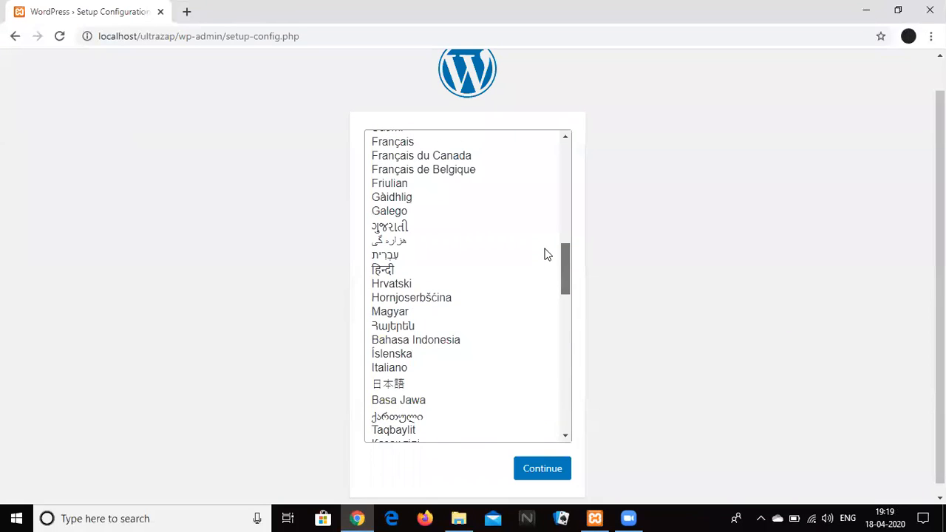
pyautogui.scroll(8, 546, 255)
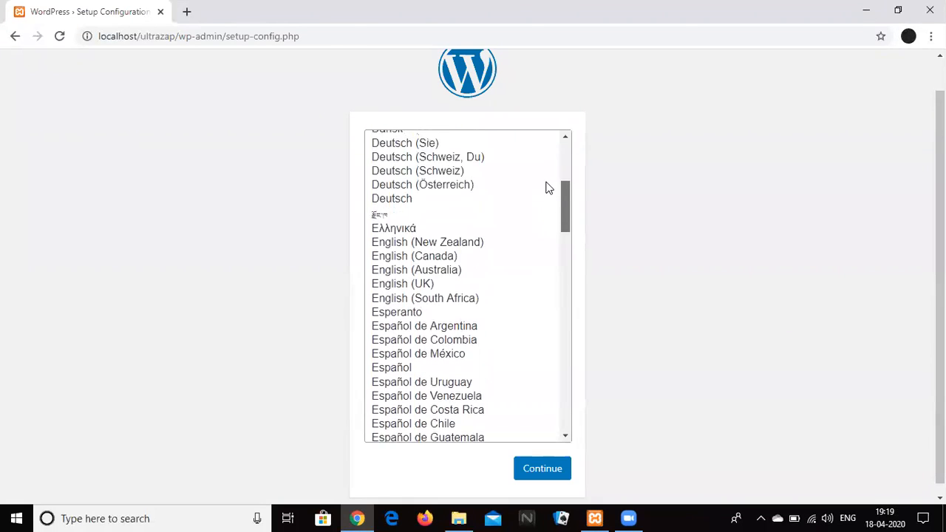
pyautogui.scroll(2, 554, 148)
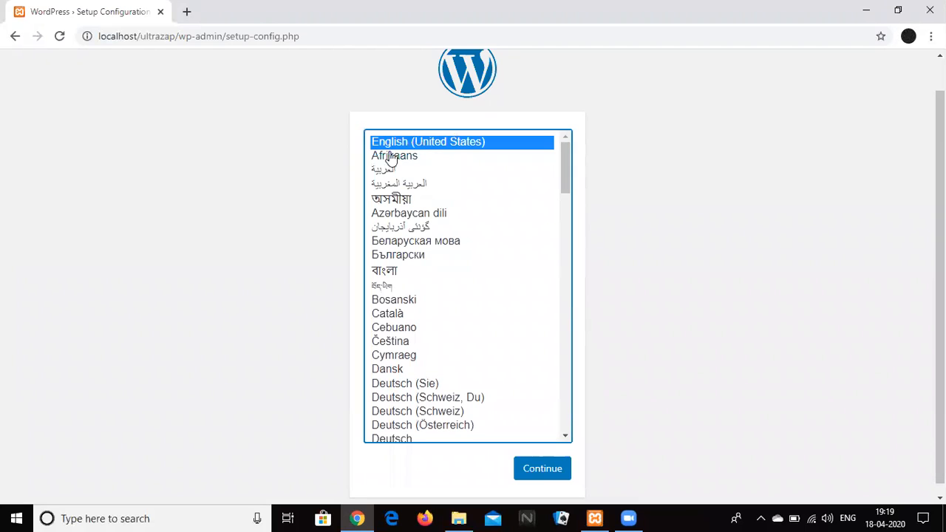
pyautogui.click(542, 470)
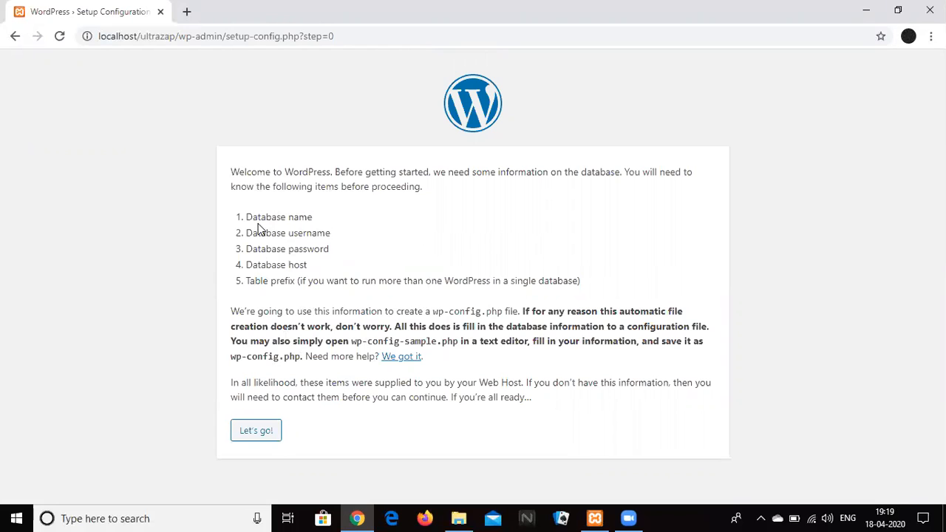
pyautogui.moveTo(231, 171); pyautogui.dragTo(416, 303)
pyautogui.click(289, 382)
# Enter database name test, username root, an empty password and host localhost, then submit.
pyautogui.click(250, 441)
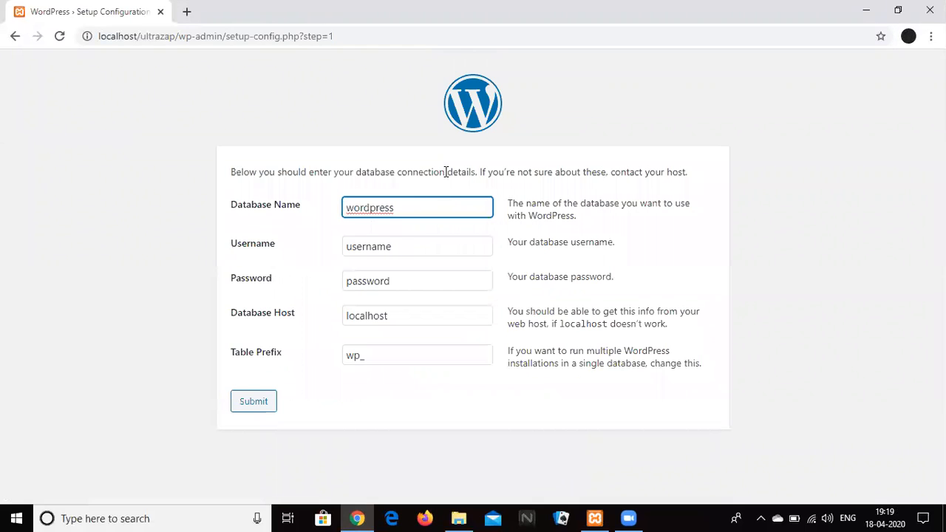
pyautogui.moveTo(428, 211); pyautogui.dragTo(332, 211)
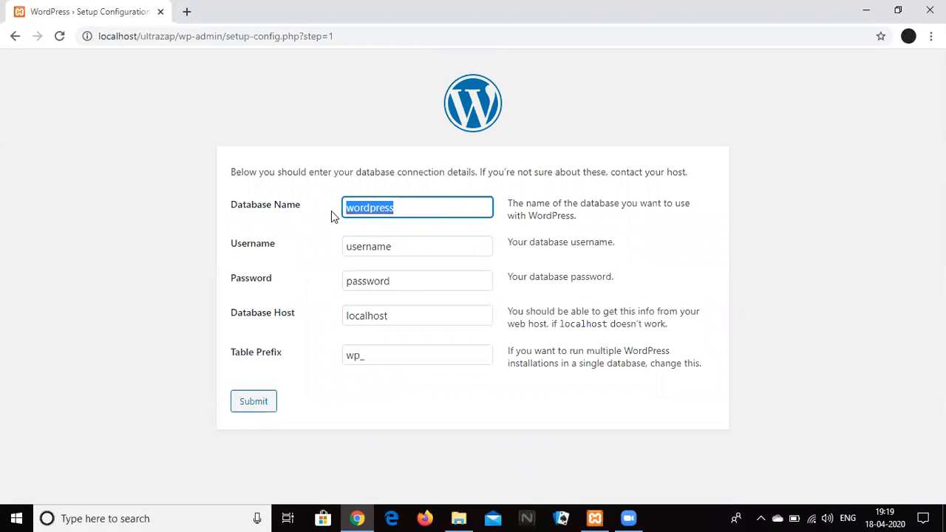
pyautogui.write('t')
pyautogui.write('t')
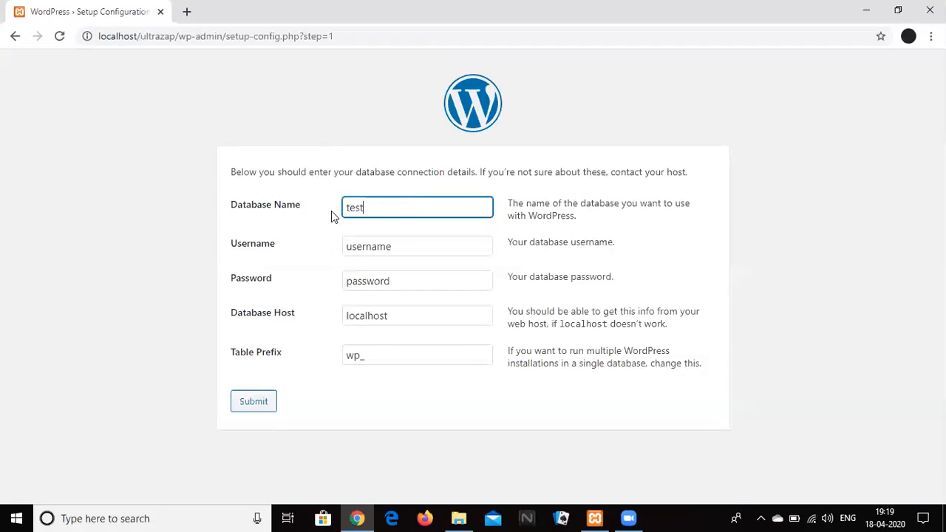
pyautogui.doubleClick(410, 245)
pyautogui.write('root')
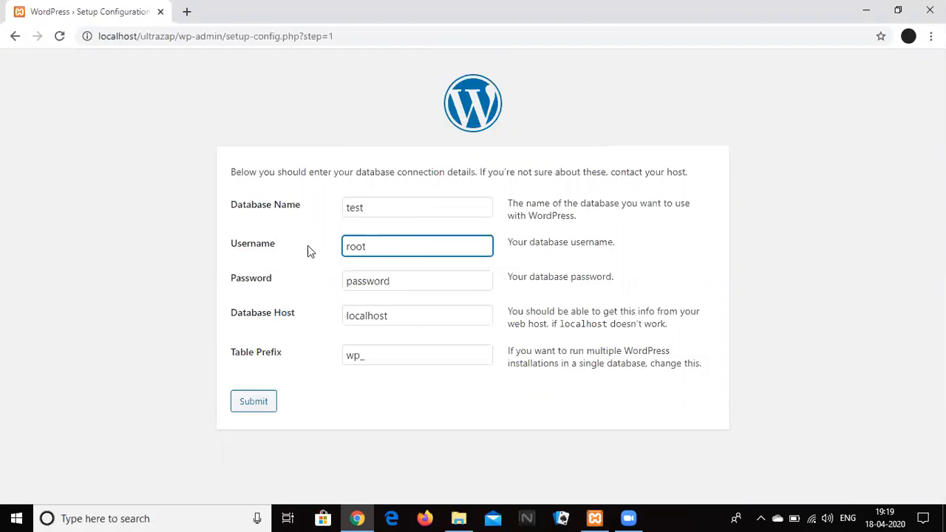
pyautogui.doubleClick(407, 283)
pyautogui.press('BackSpace')
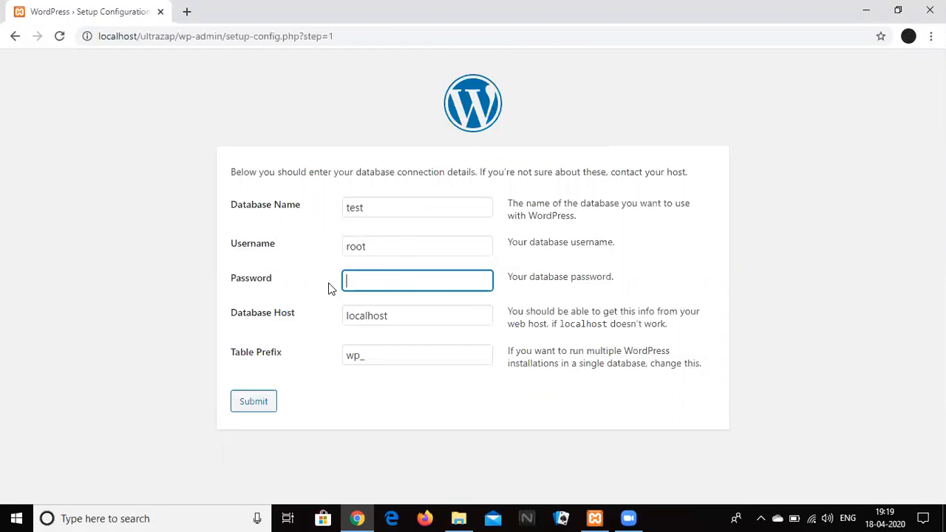
pyautogui.click(443, 316)
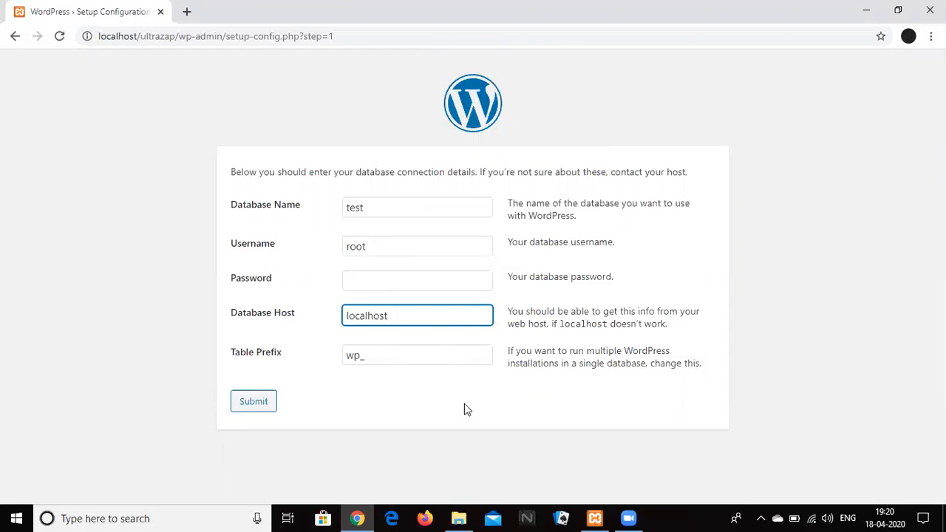
pyautogui.click(254, 403)
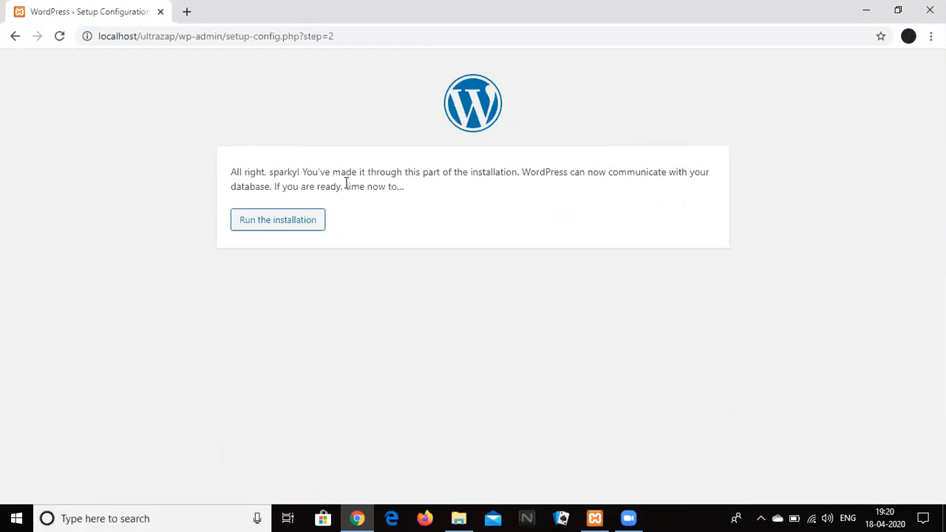
# Enter the site title Ultrazap and the admin username 'admin'.
pyautogui.click(279, 222)
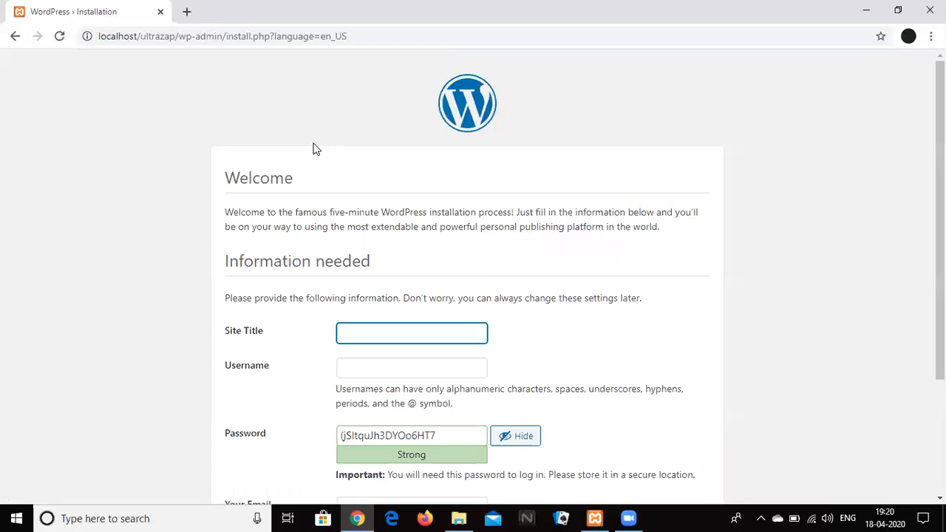
pyautogui.scroll(-2, 473, 281)
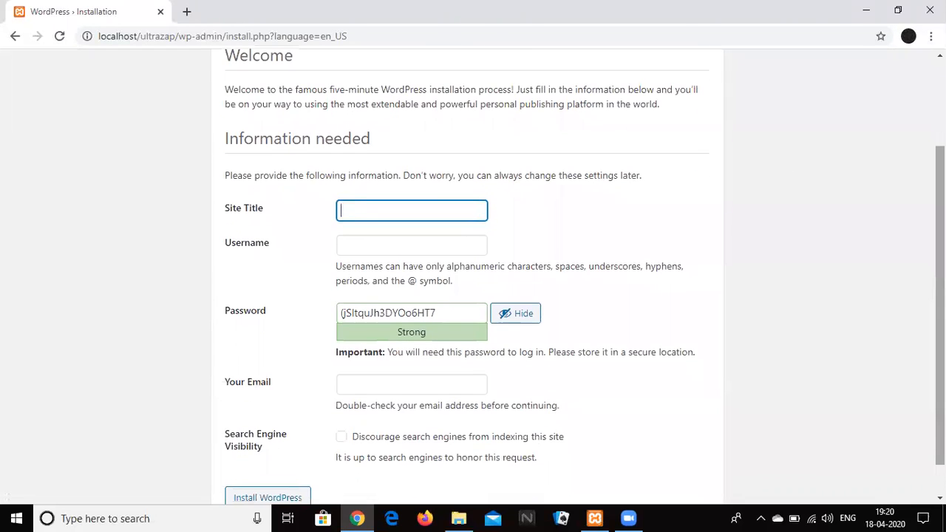
pyautogui.press('capslock')
pyautogui.write('U')
pyautogui.press('capslock')
pyautogui.write('ltraz')
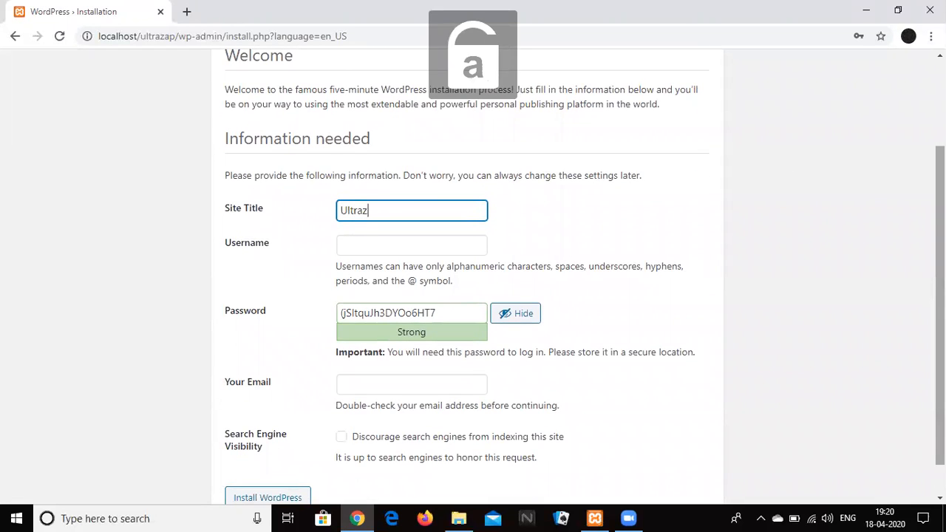
pyautogui.write('aps')
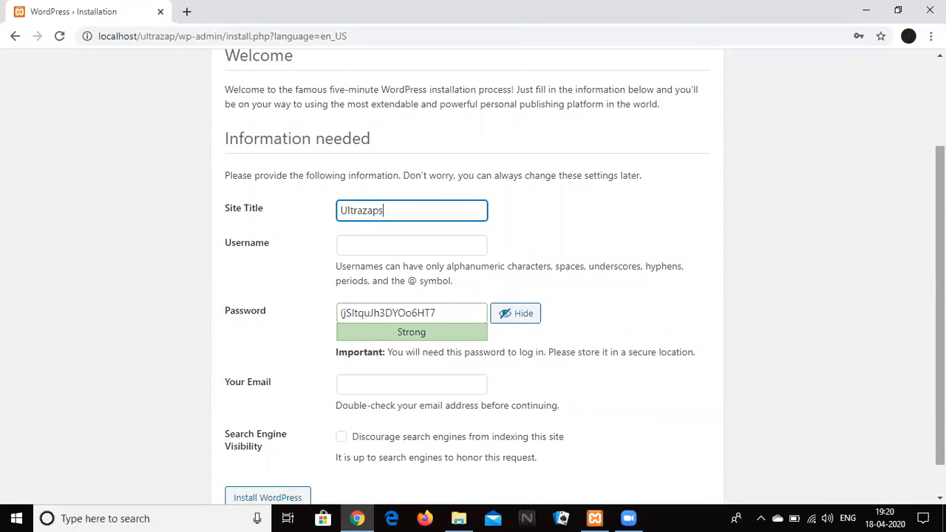
pyautogui.click(435, 244)
pyautogui.write('admi')
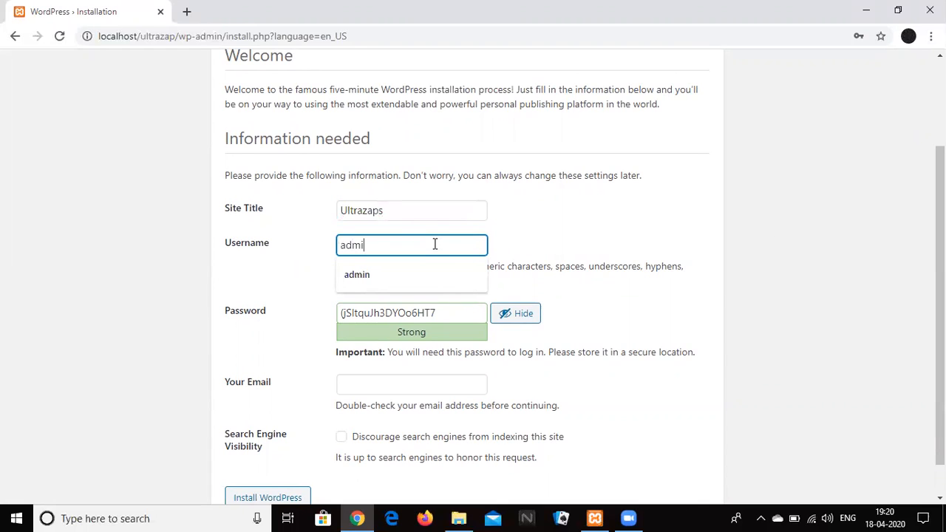
pyautogui.write('n')
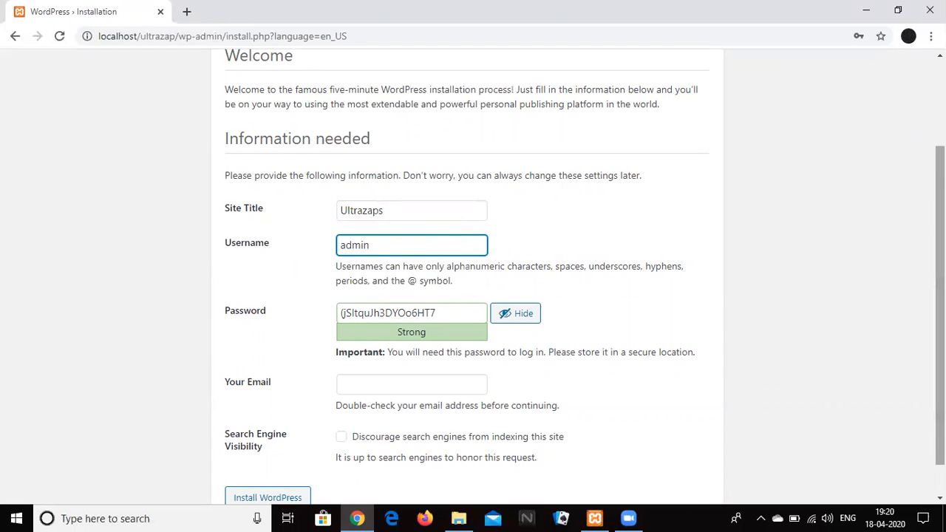
# Replace the generated password with a weak custom password and confirm its use.
pyautogui.scroll(-1, 516, 299)
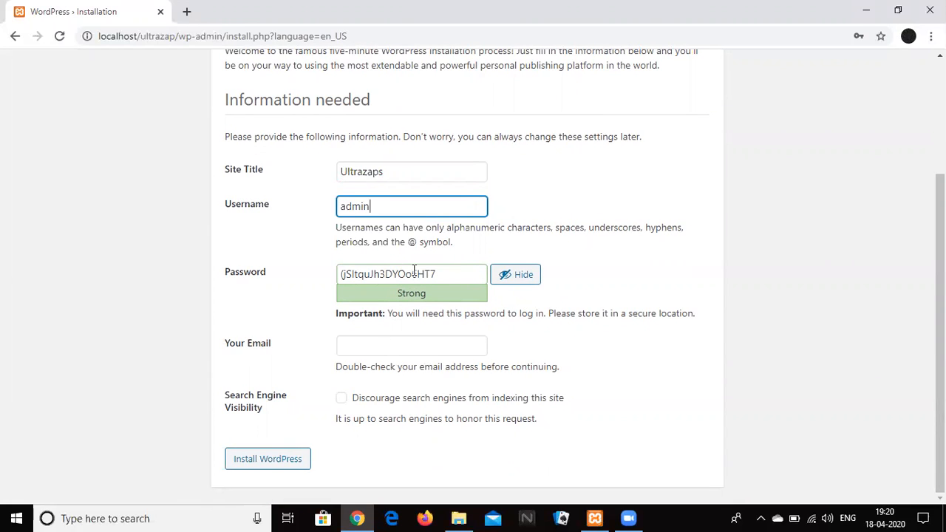
pyautogui.moveTo(460, 274); pyautogui.dragTo(317, 265)
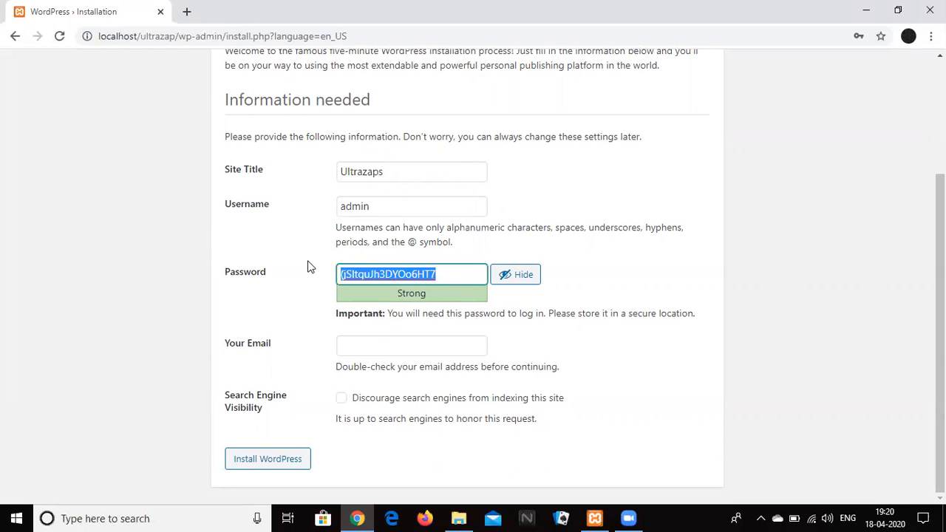
pyautogui.write('ultrazap')
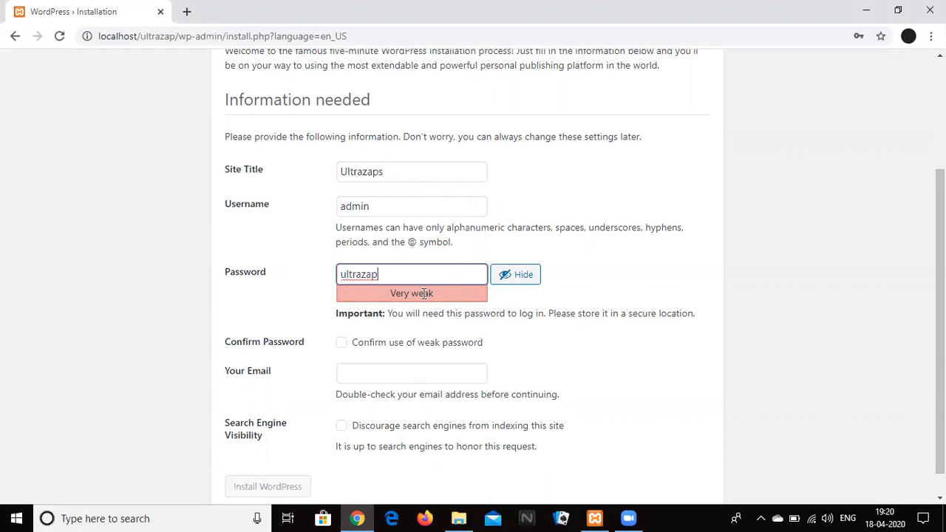
pyautogui.click(501, 310)
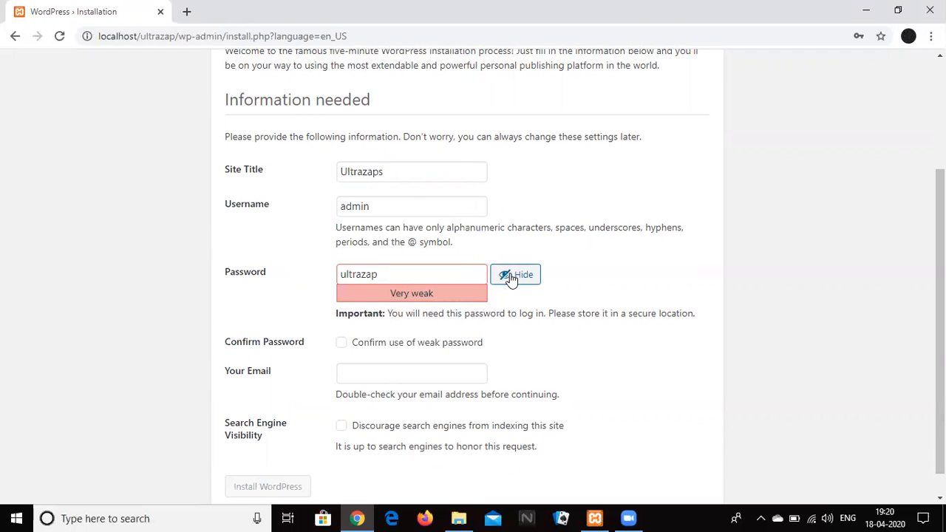
pyautogui.click(342, 346)
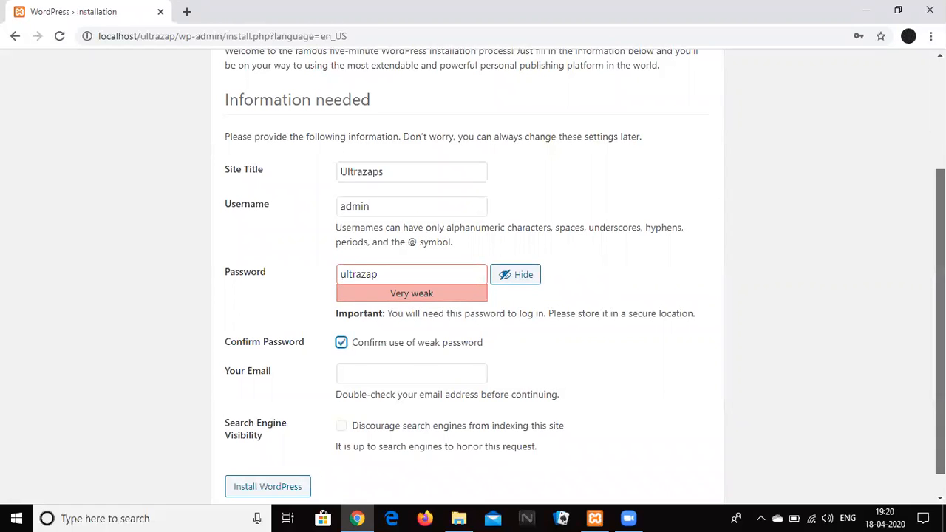
# Fill the e-mail field from a saved address and run Install WordPress.
pyautogui.scroll(-1, 673, 345)
pyautogui.click(463, 348)
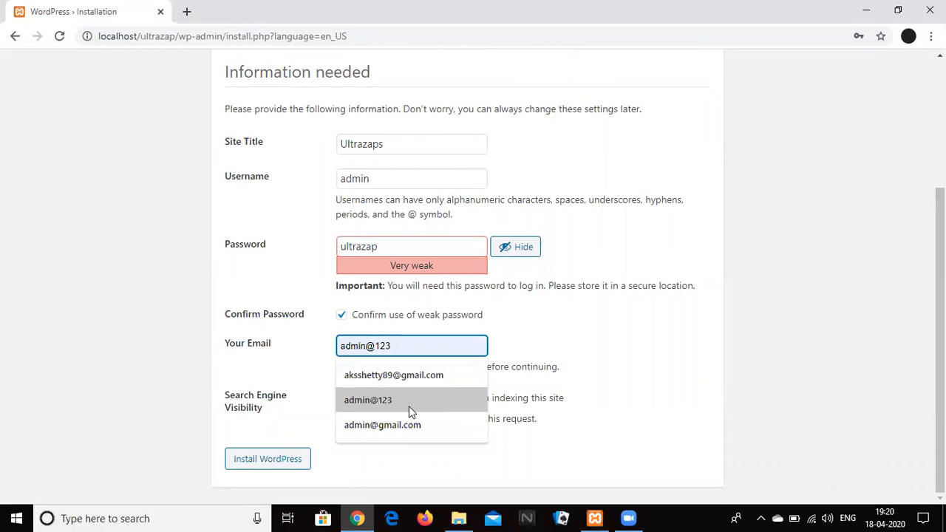
pyautogui.click(416, 424)
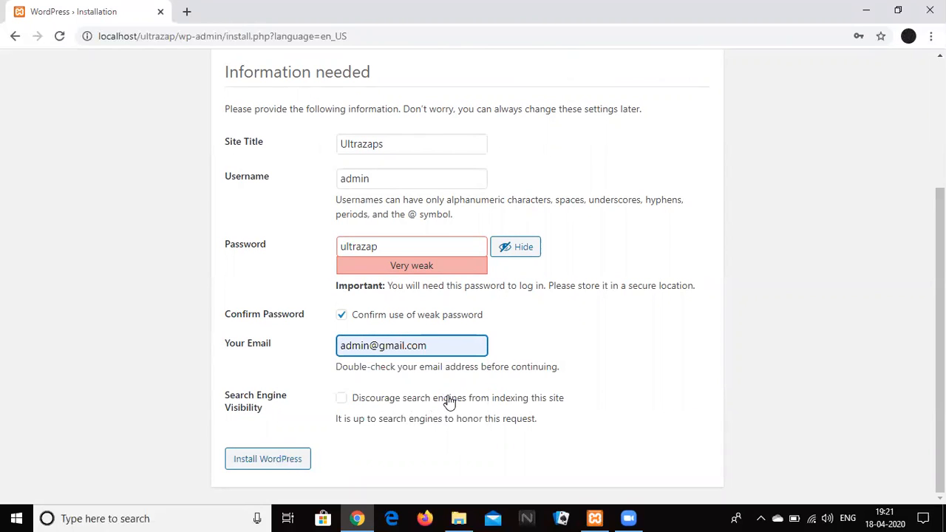
pyautogui.click(266, 464)
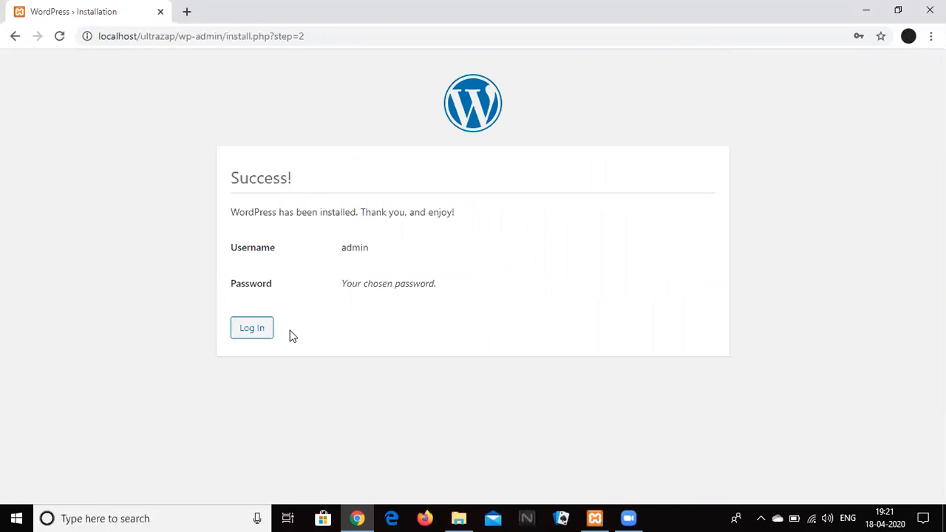
# Log in as admin with the new site password from the Success page.
pyautogui.click(260, 331)
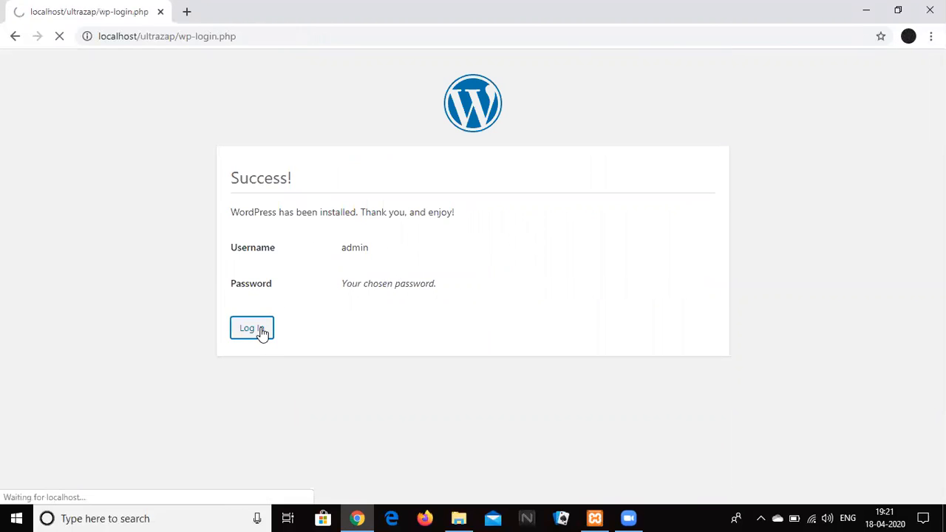
pyautogui.write('admin')
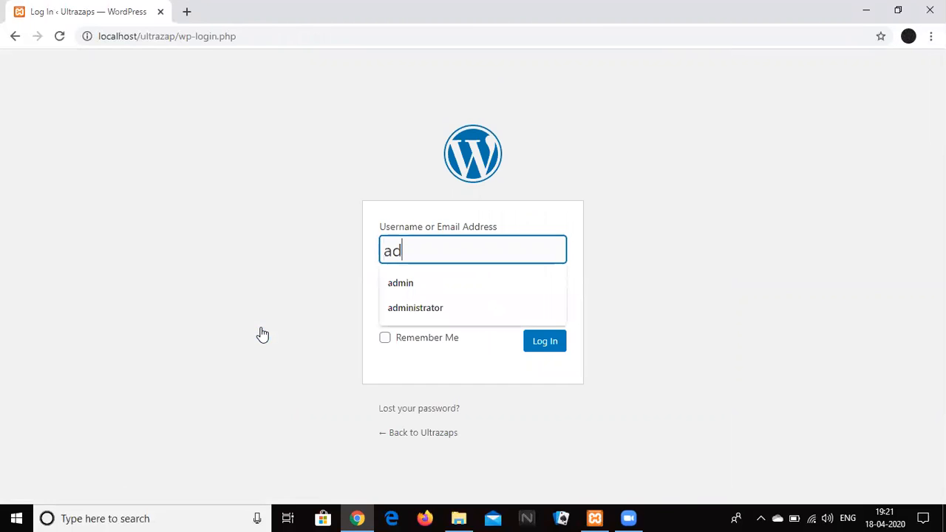
pyautogui.press('Tab')
pyautogui.write('•••••••')
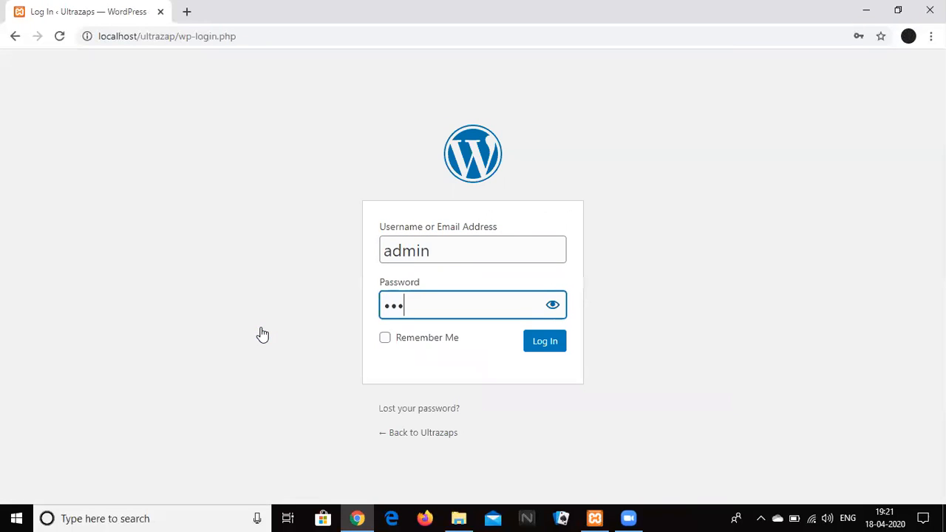
pyautogui.write('•')
pyautogui.press('Return')
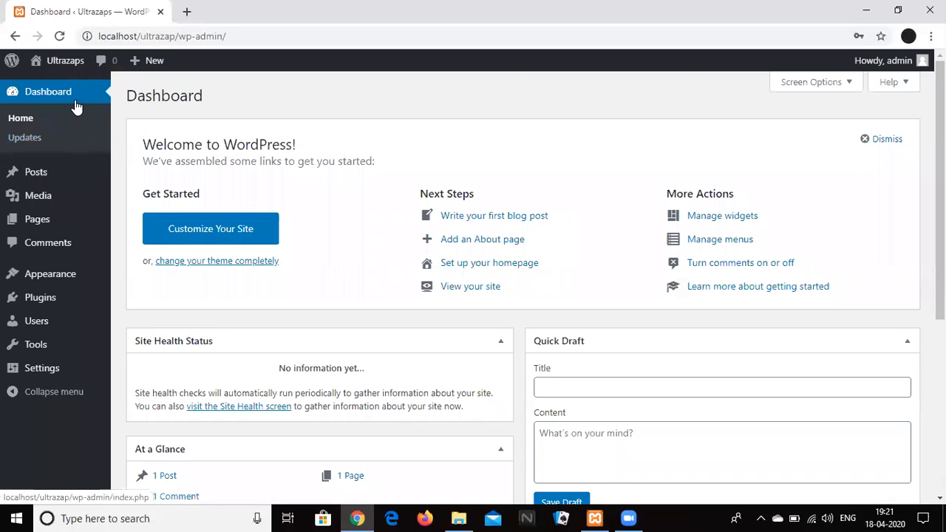
pyautogui.moveTo(72, 61)
pyautogui.click(78, 86)
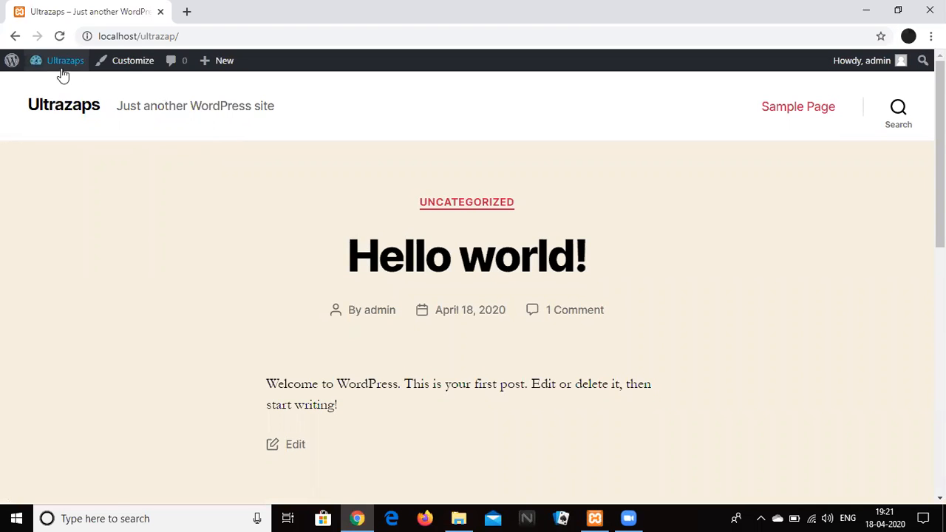
pyautogui.scroll(-8, 921, 429)
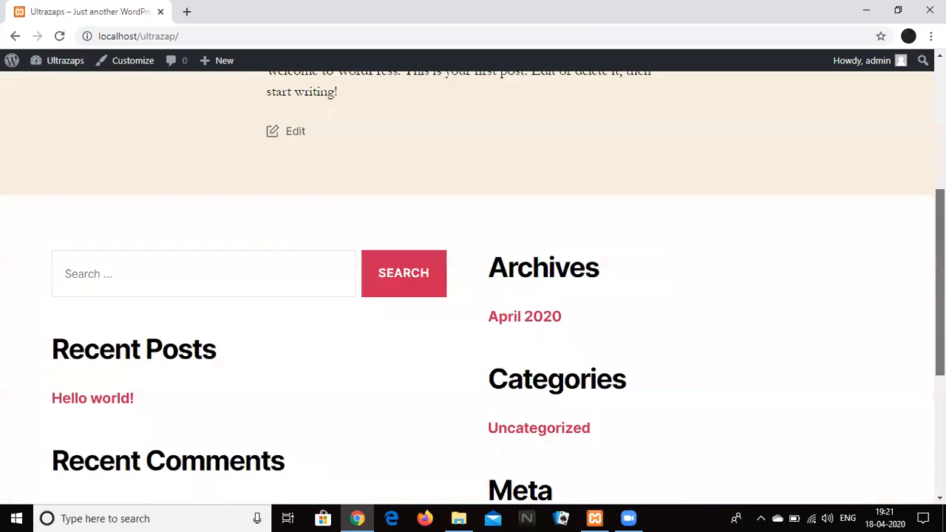
pyautogui.scroll(10, 912, 384)
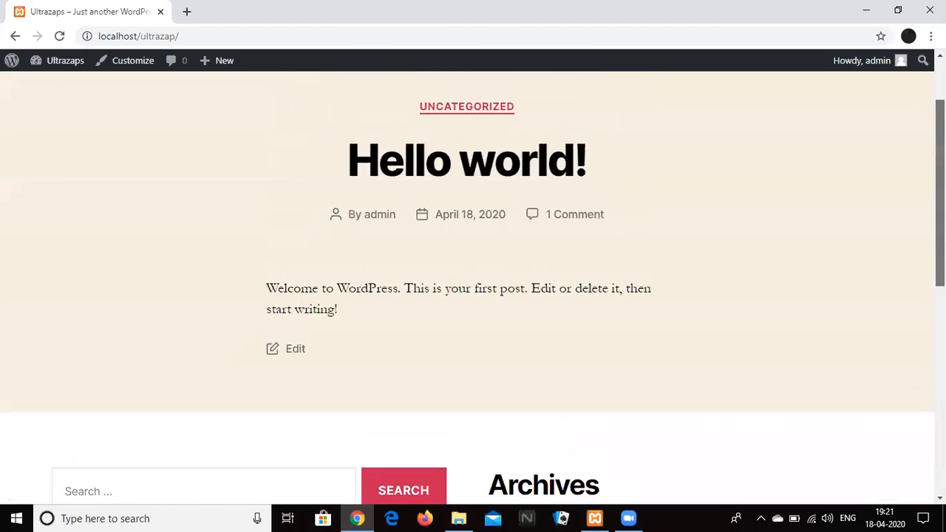
pyautogui.moveTo(76, 61)
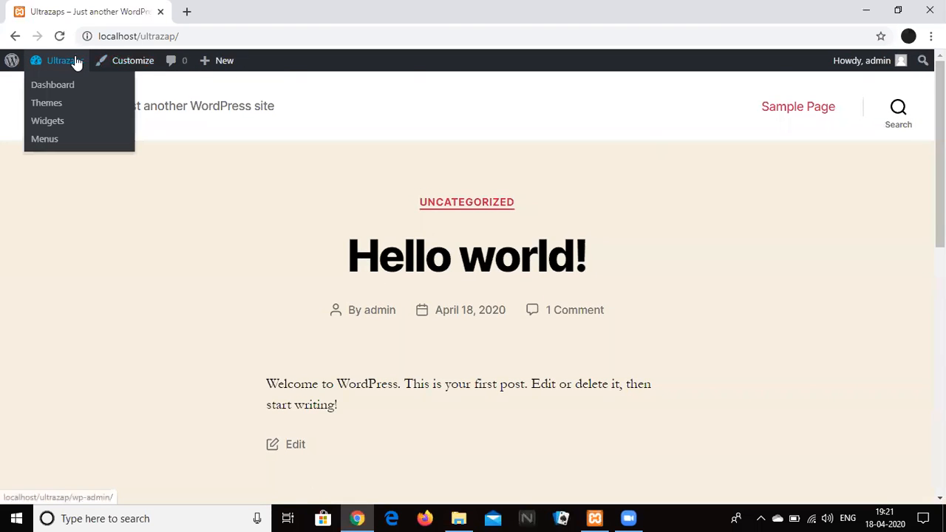
pyautogui.click(79, 85)
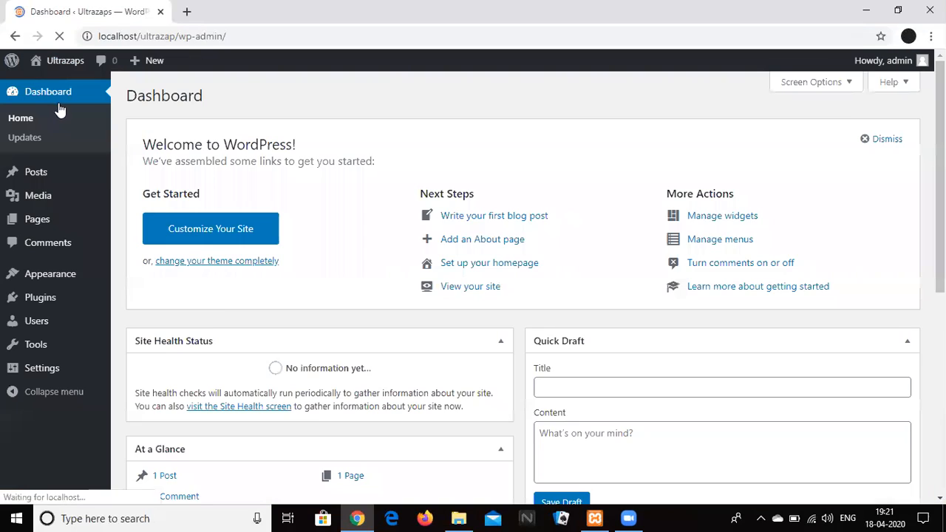
pyautogui.moveTo(66, 283)
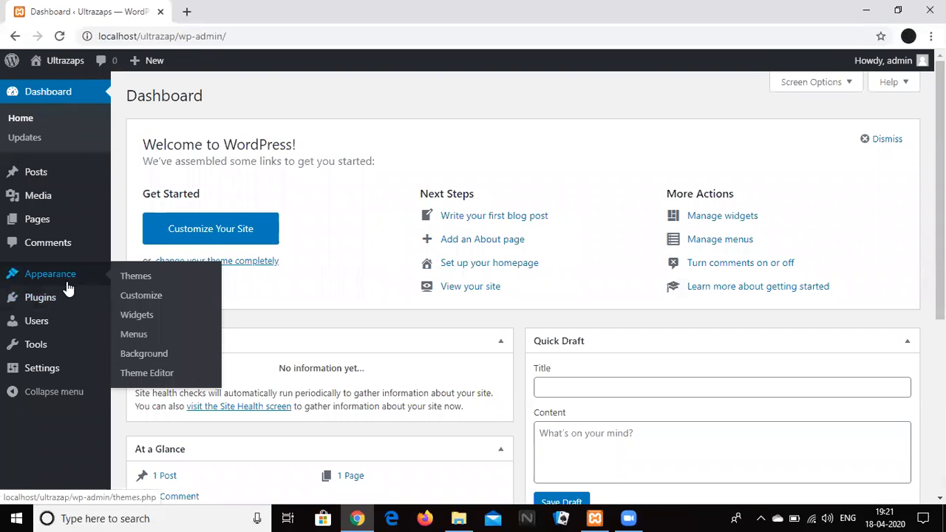
# Go to Appearance > Themes > Add New and scroll through the Featured themes grid.
pyautogui.click(133, 286)
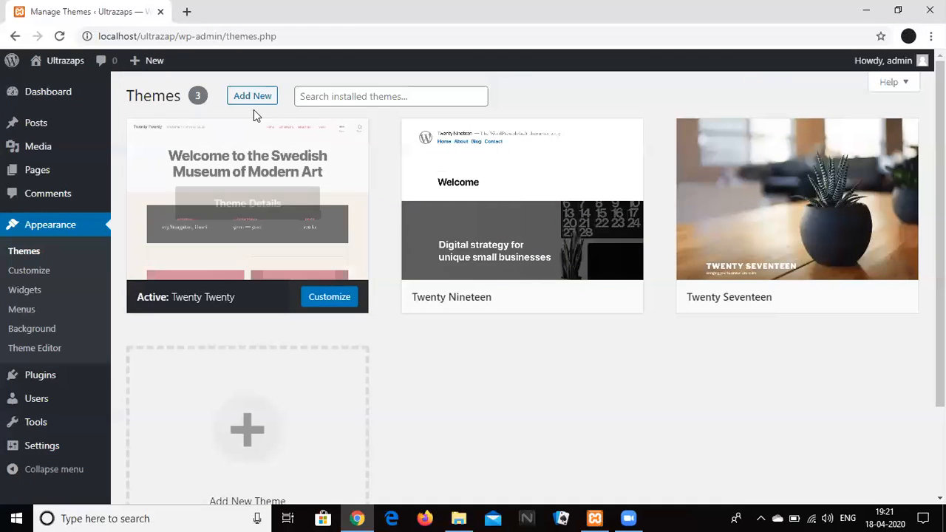
pyautogui.click(251, 102)
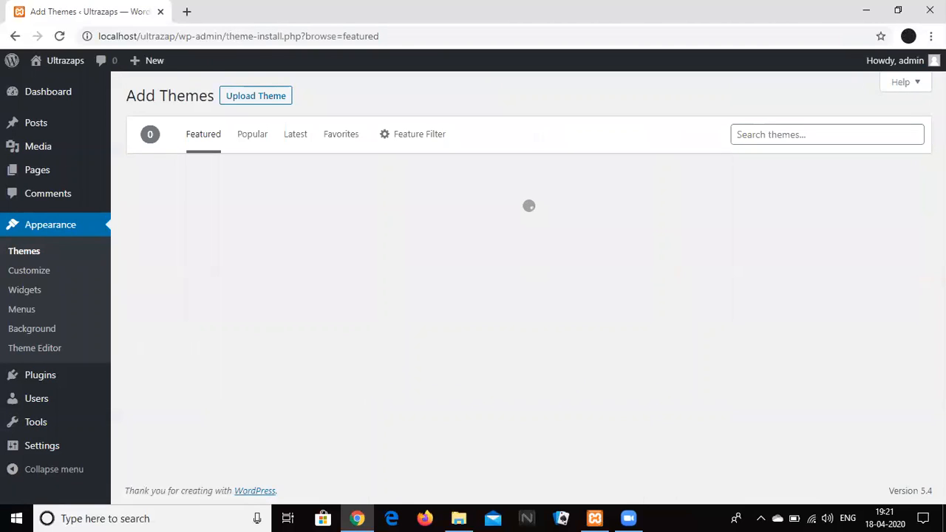
pyautogui.scroll(-4, 529, 288)
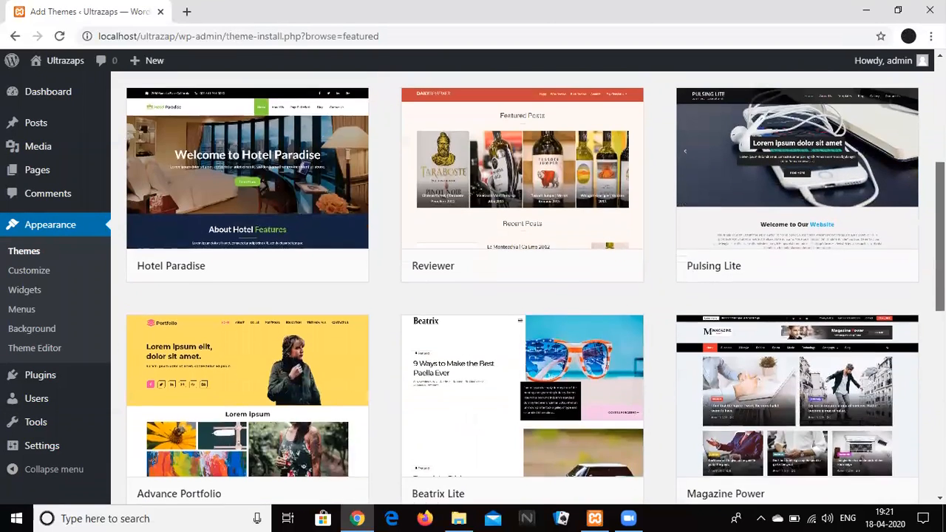
pyautogui.scroll(-3, 528, 289)
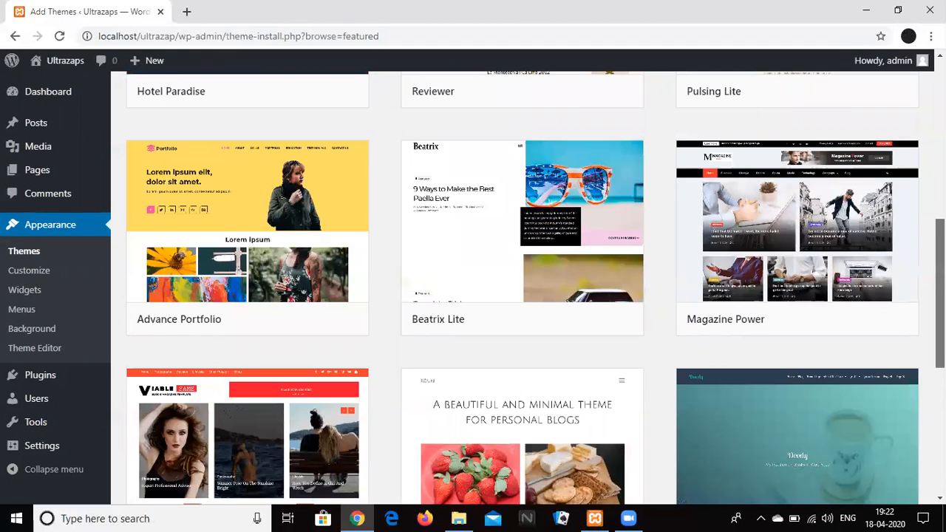
pyautogui.scroll(3, 528, 288)
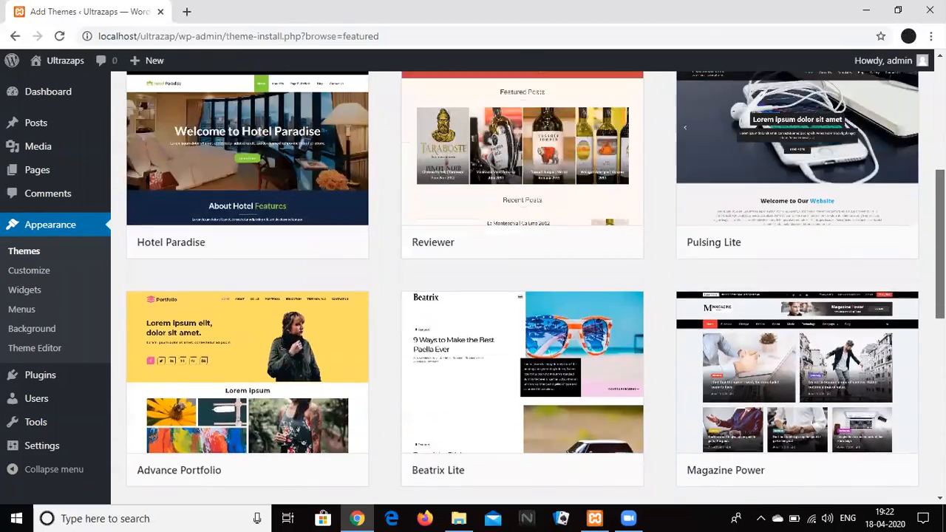
pyautogui.scroll(2, 657, 258)
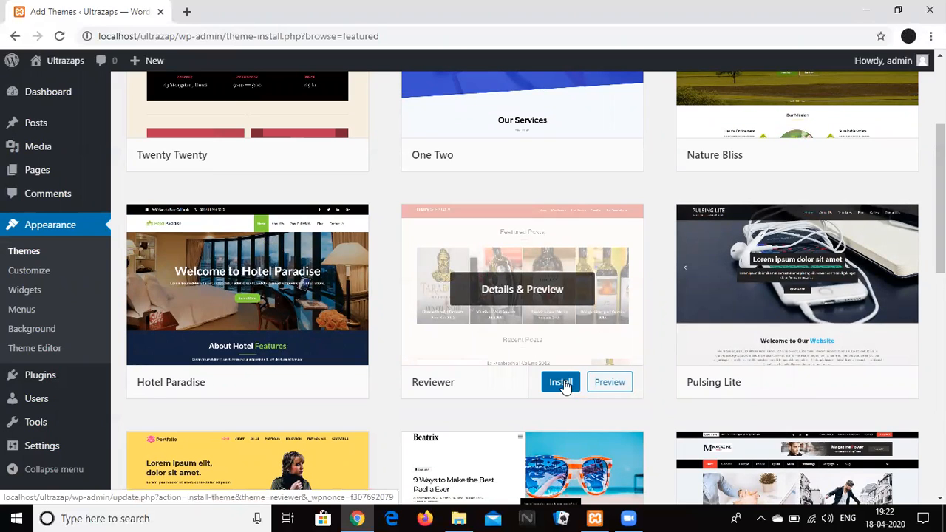
pyautogui.click(625, 88)
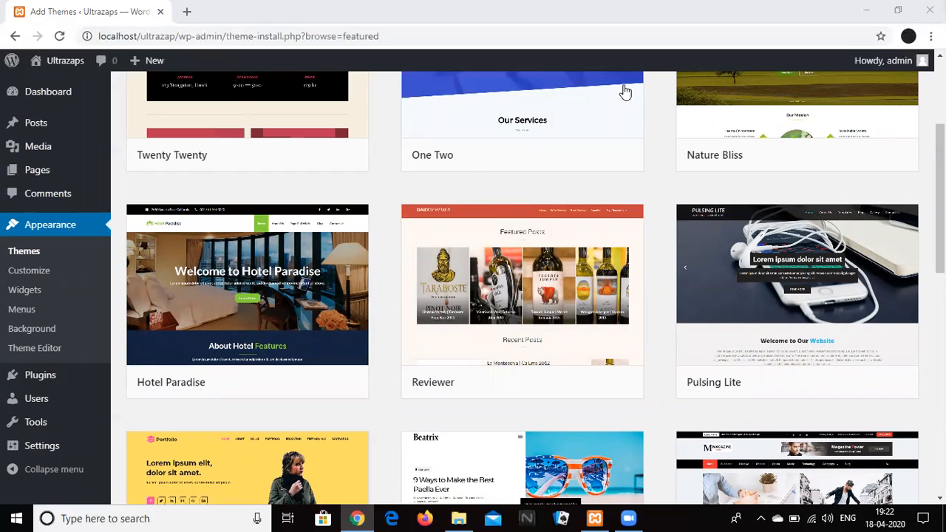